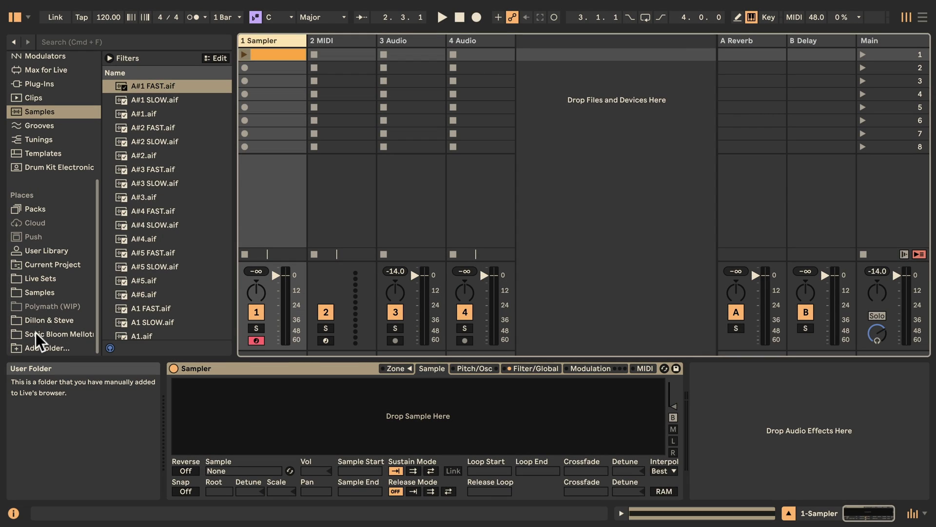
- Load the Mellotron choir A2 sample into track 1's Sampler, with the zone editor shown
left_click(52, 335)
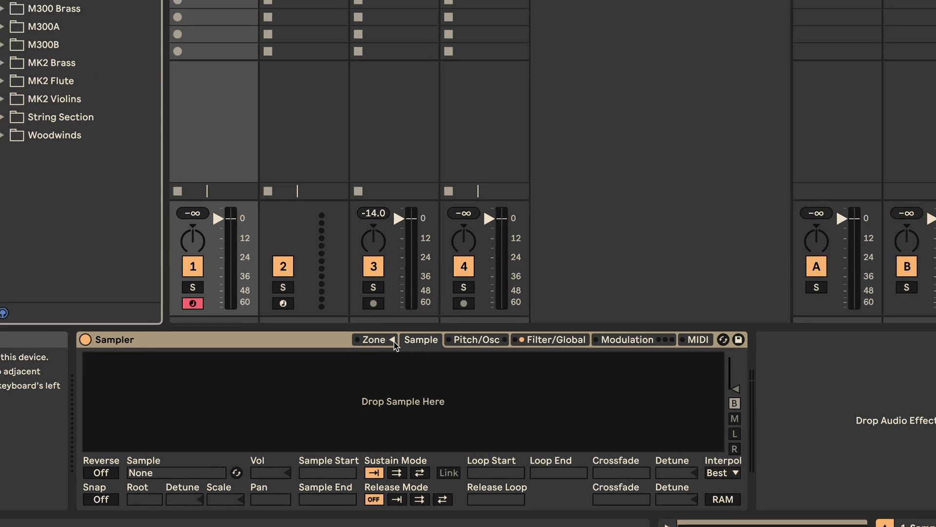
left_click(411, 369)
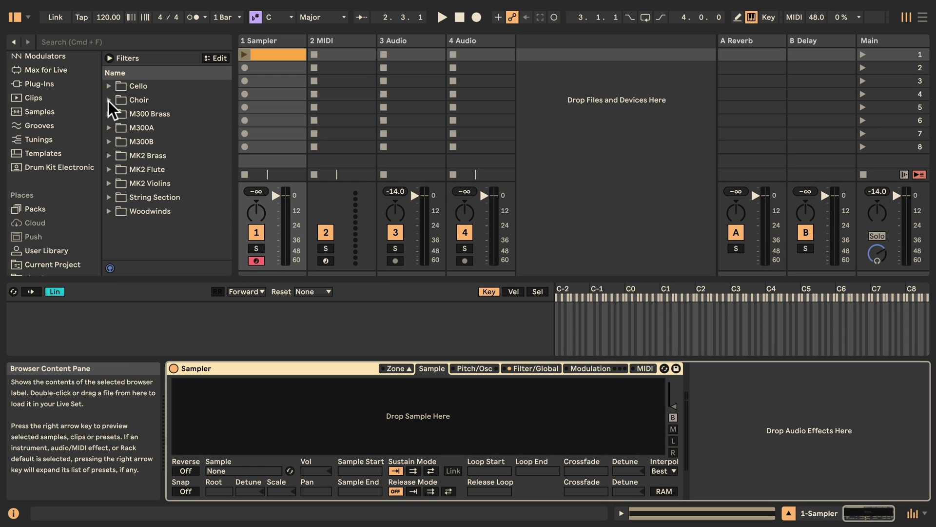
left_click(109, 99)
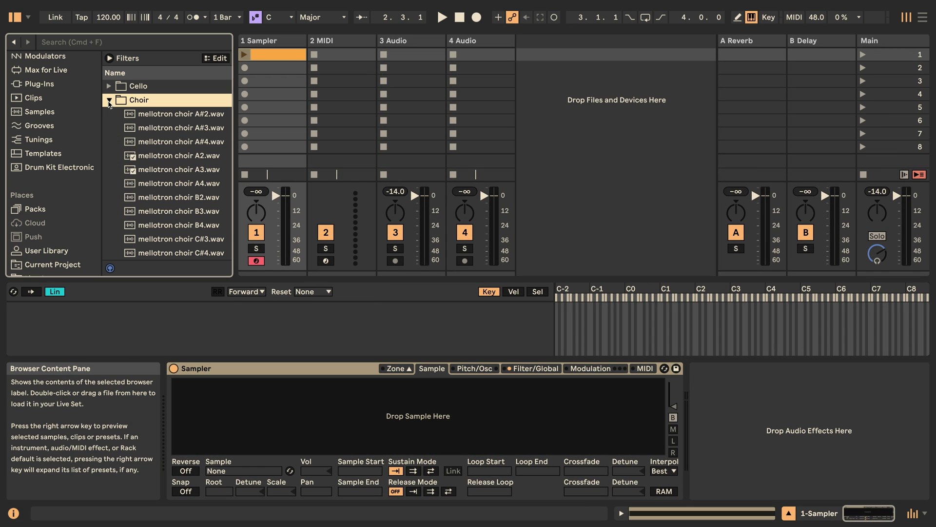
left_click_drag(196, 155, 188, 322)
left_click(109, 100)
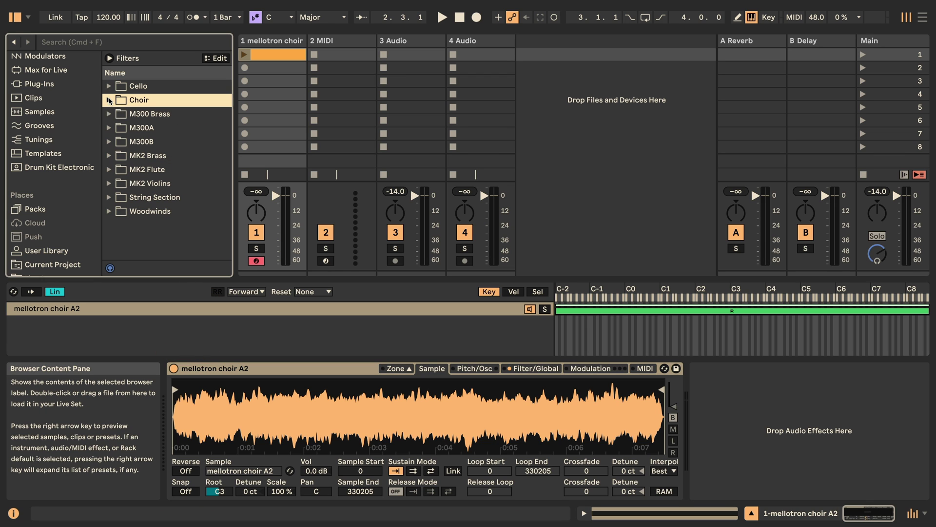
- Add the mk2 flute A2 and mk2 string section A2 samples as the second and third layers
left_click(109, 169)
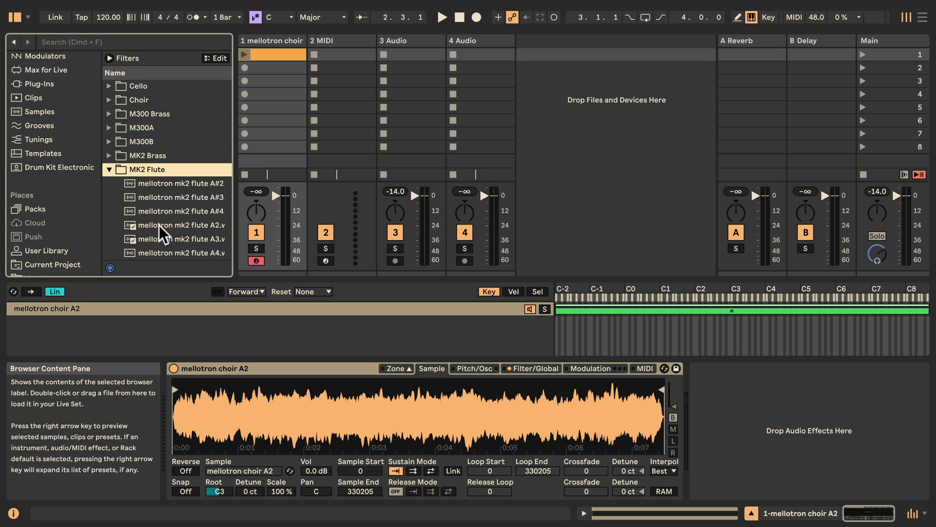
left_click_drag(160, 225, 75, 332)
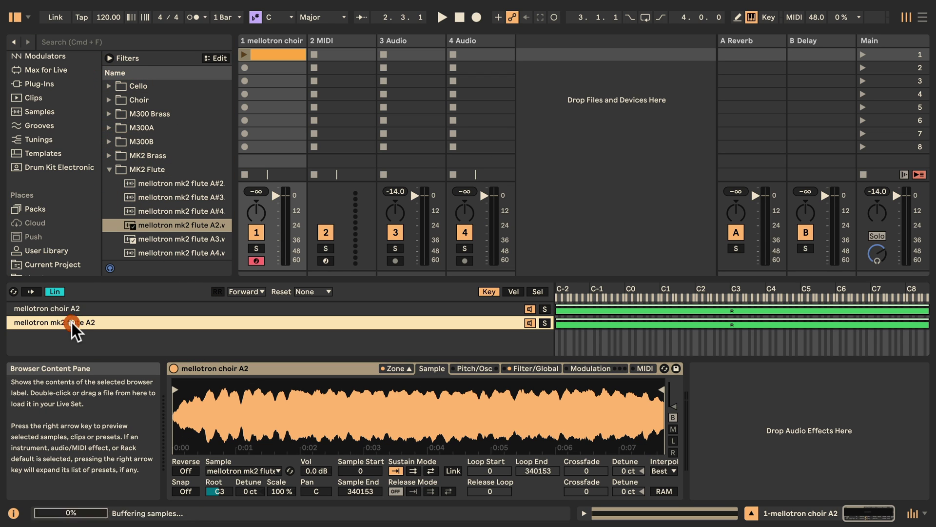
left_click(109, 169)
left_click(109, 198)
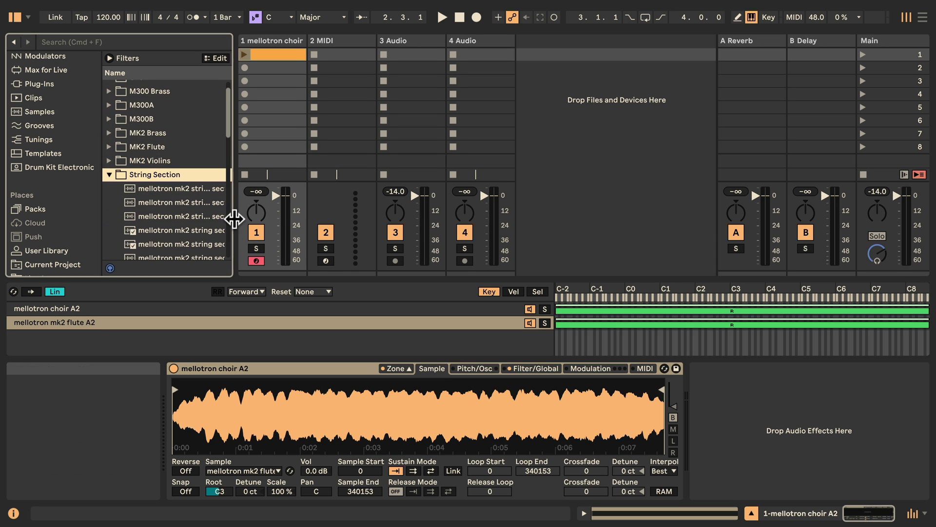
left_click_drag(237, 215, 288, 226)
left_click_drag(163, 231, 67, 345)
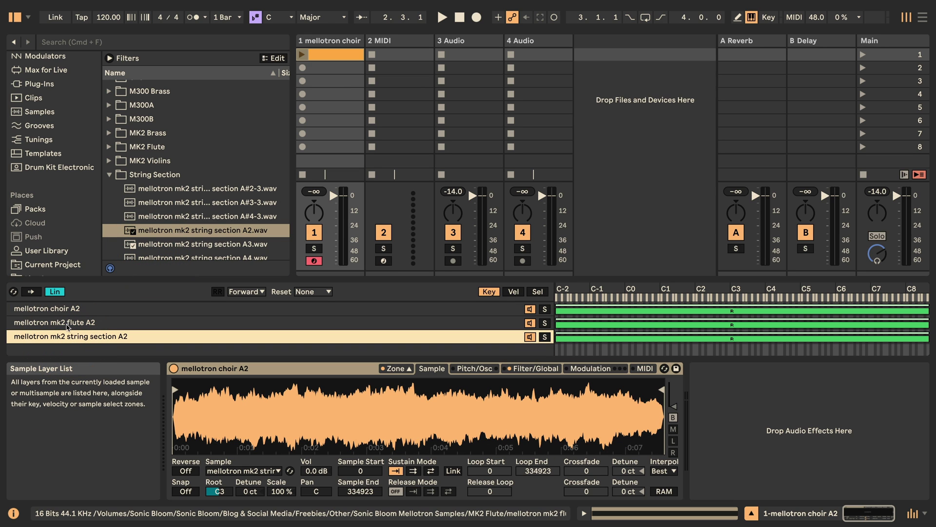
- Select all three sample layers and lower their root key from C3 to A2
left_click(68, 309, "shift")
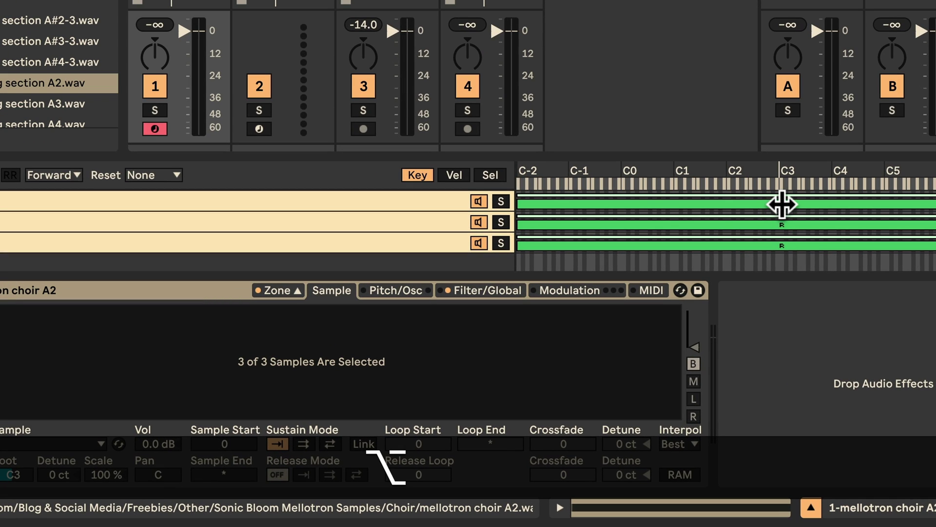
left_click_drag(780, 204, 765, 204)
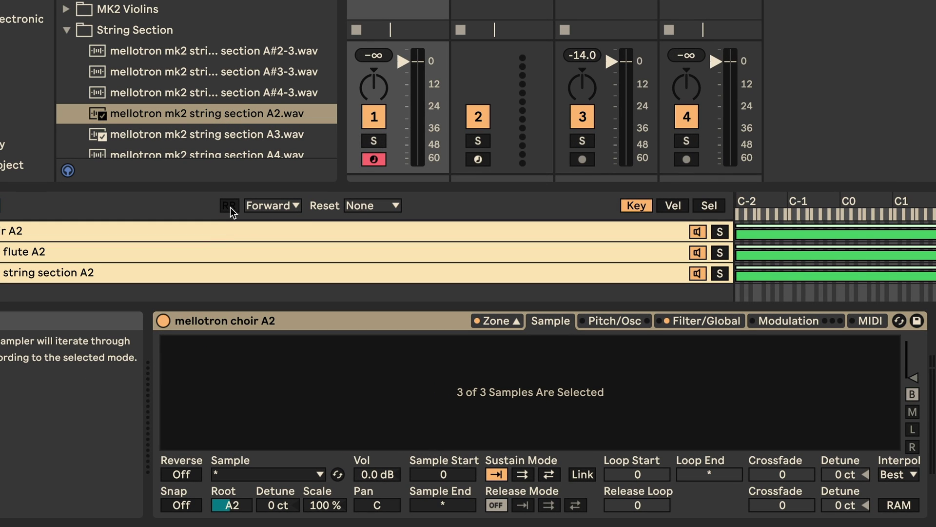
- Enable round robin, check its order and reset options, and create an empty MIDI clip in slot 1
left_click(230, 206)
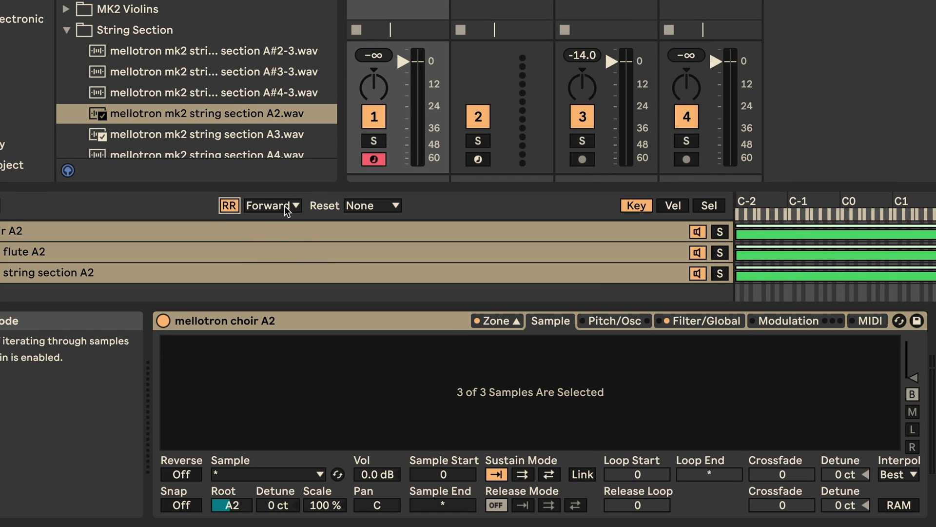
left_click(285, 206)
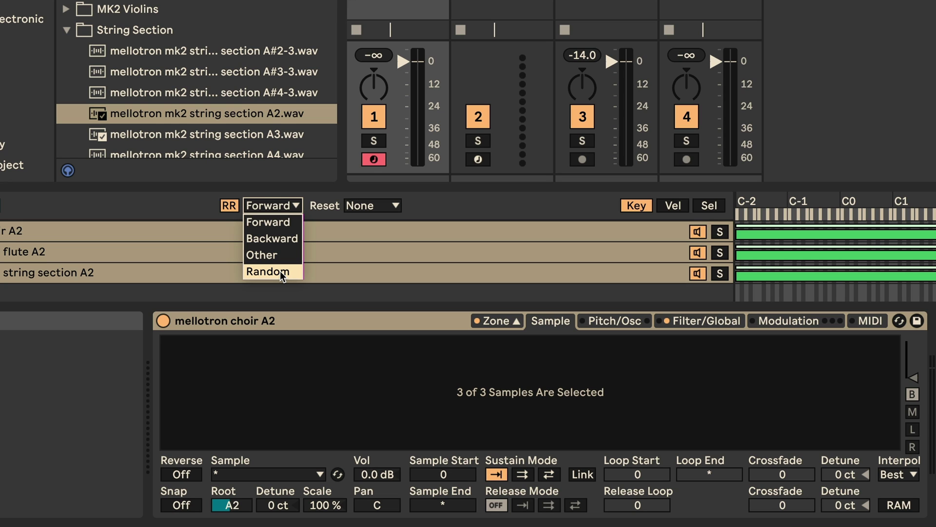
left_click(434, 213)
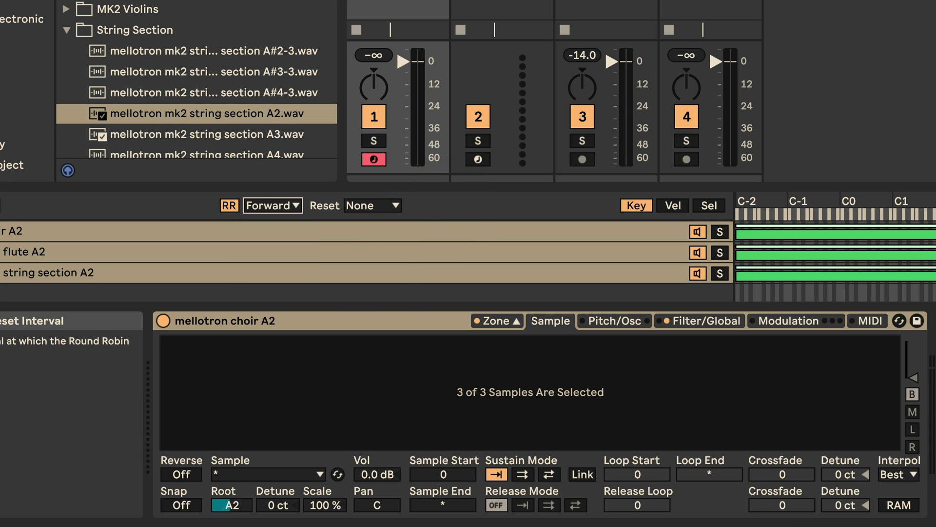
left_click(385, 205)
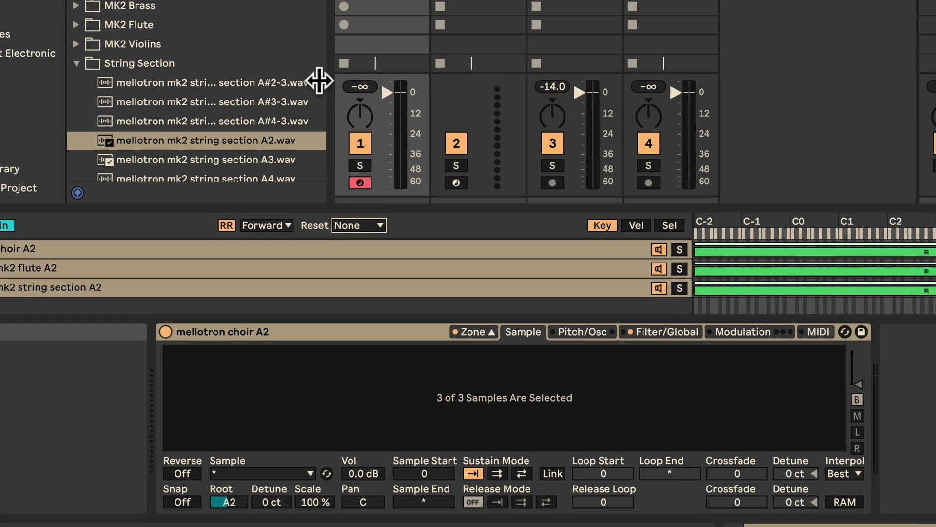
double_click(326, 56)
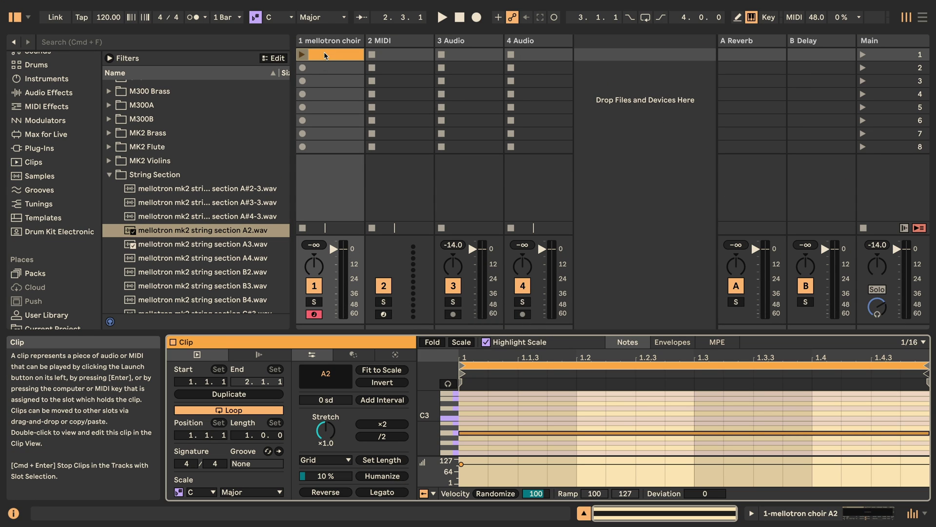
- Launch the clip and audition the layers with the round-robin order set to Random
left_click(303, 55)
key("shift+Tab")
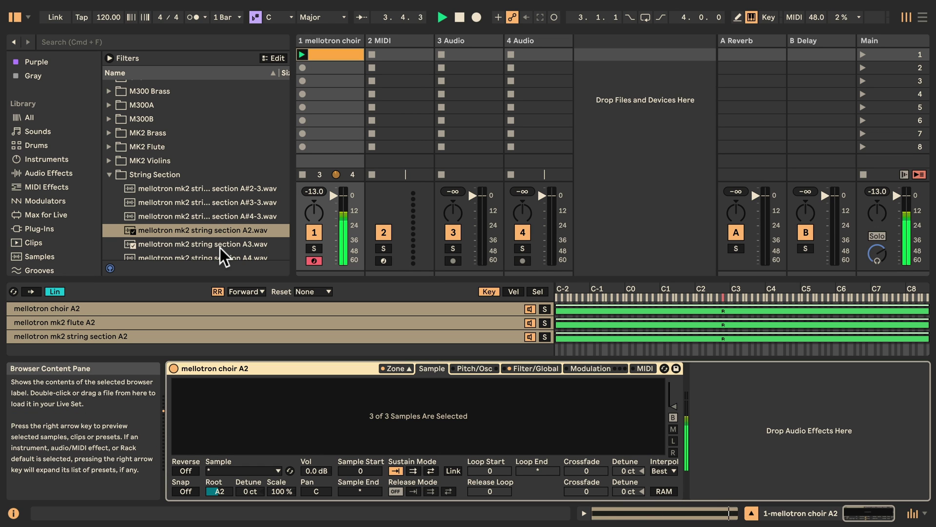
left_click(247, 292)
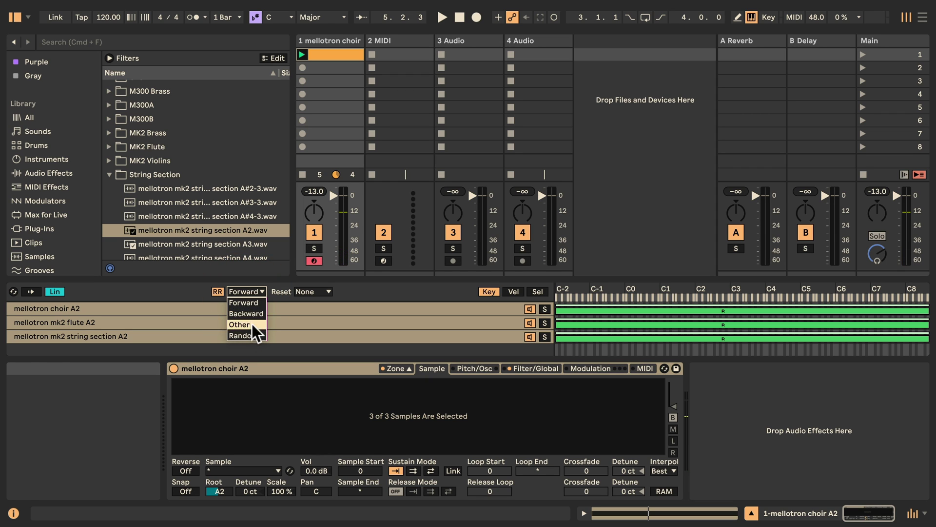
left_click(243, 335)
key("space")
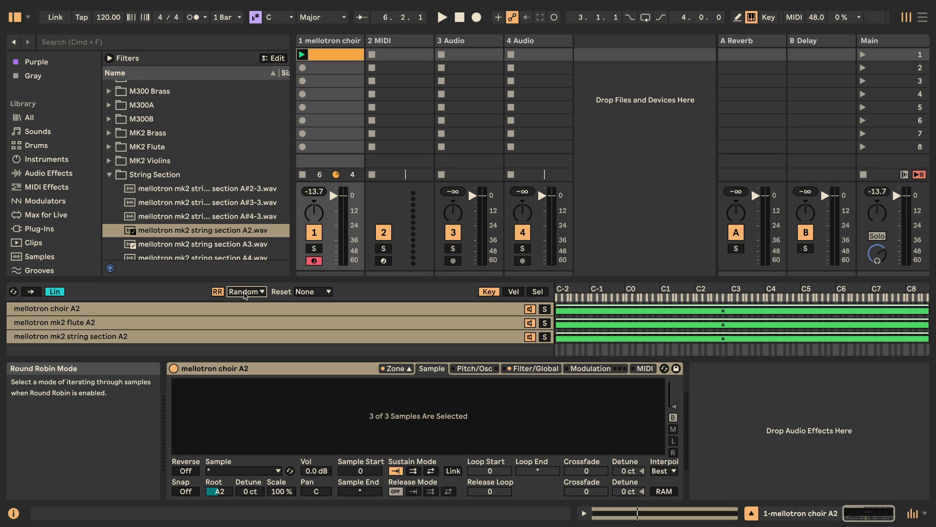
- Switch the round-robin order to Backward and play the clip again
left_click(245, 291)
left_click(243, 312)
key("space")
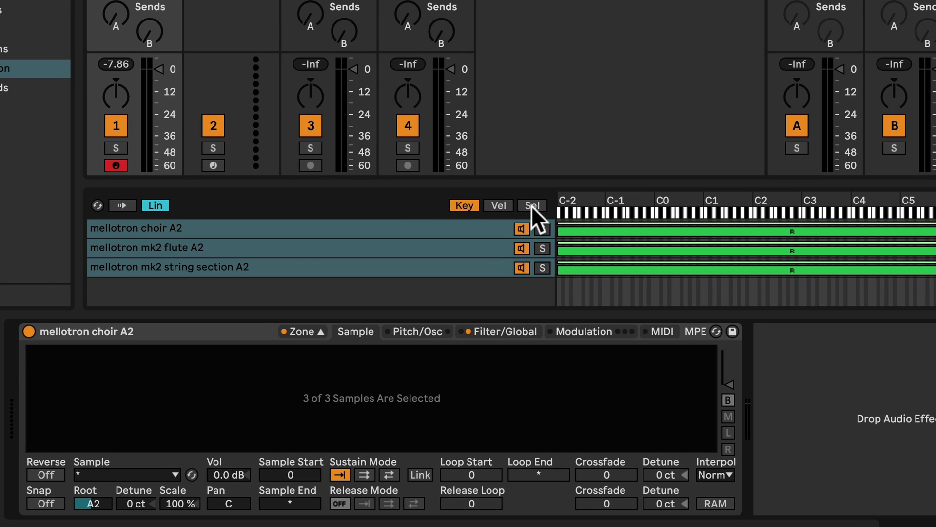
- Show the sample-select ranges and distribute them equally across the three Mellotron layers
left_click(532, 205)
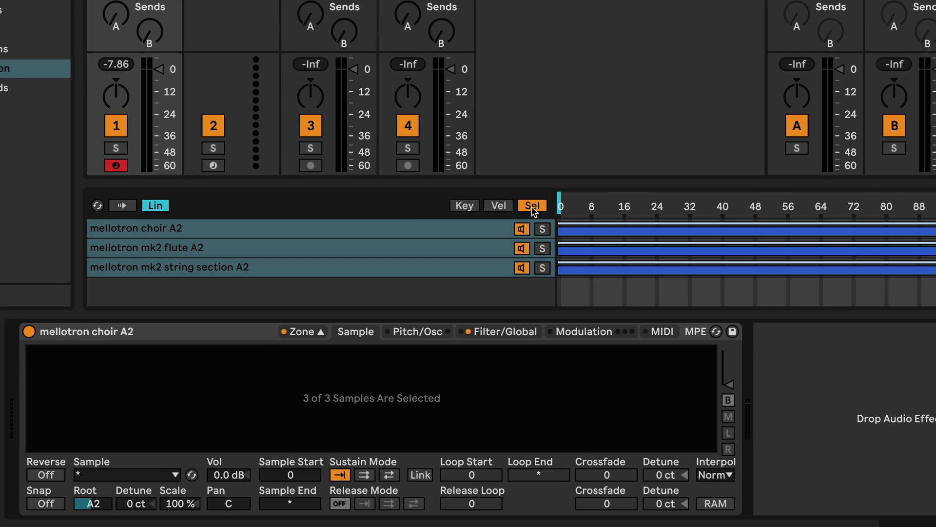
right_click(411, 230)
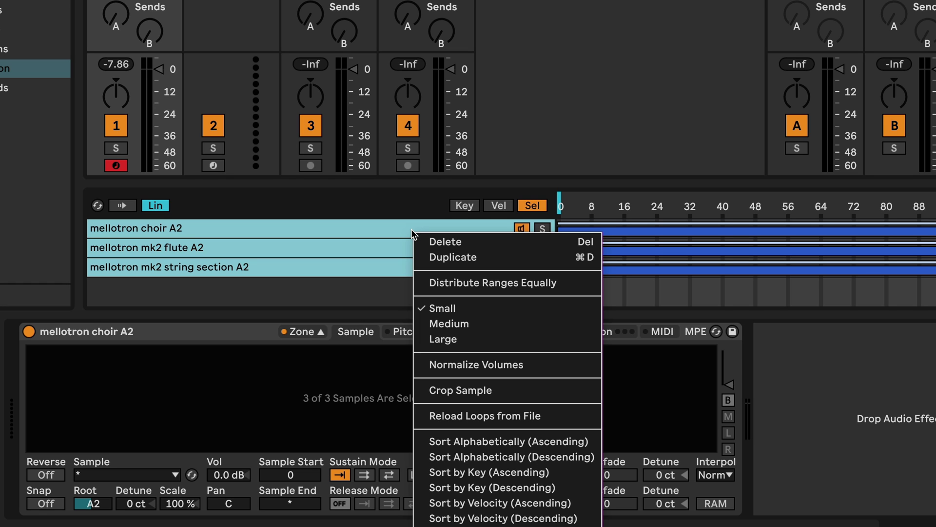
left_click(499, 286)
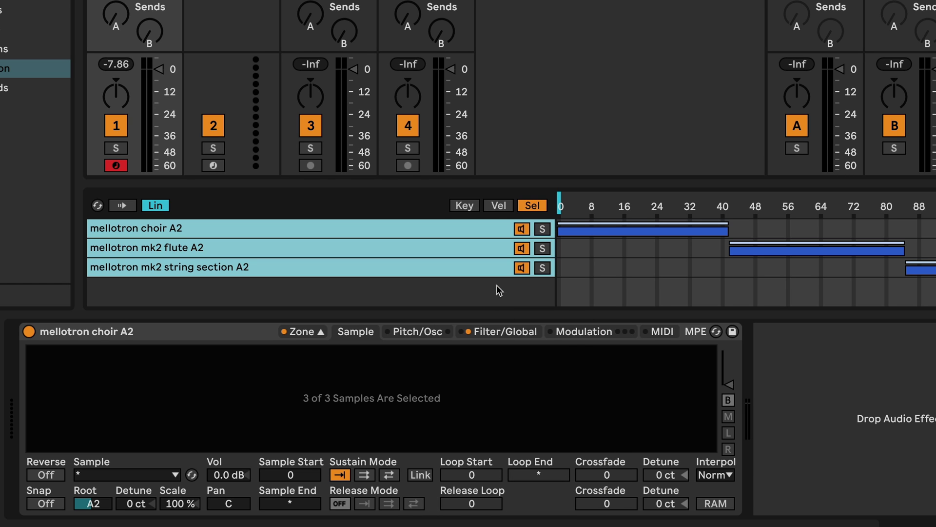
- Turn on LFO 2, route it to the sample selector at 100%, and set Retrig off
left_click(595, 332)
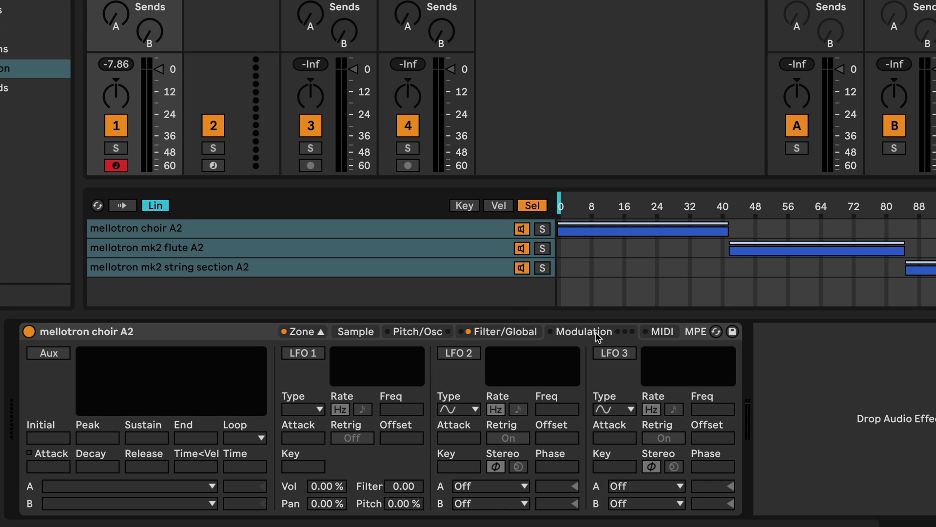
left_click(461, 355)
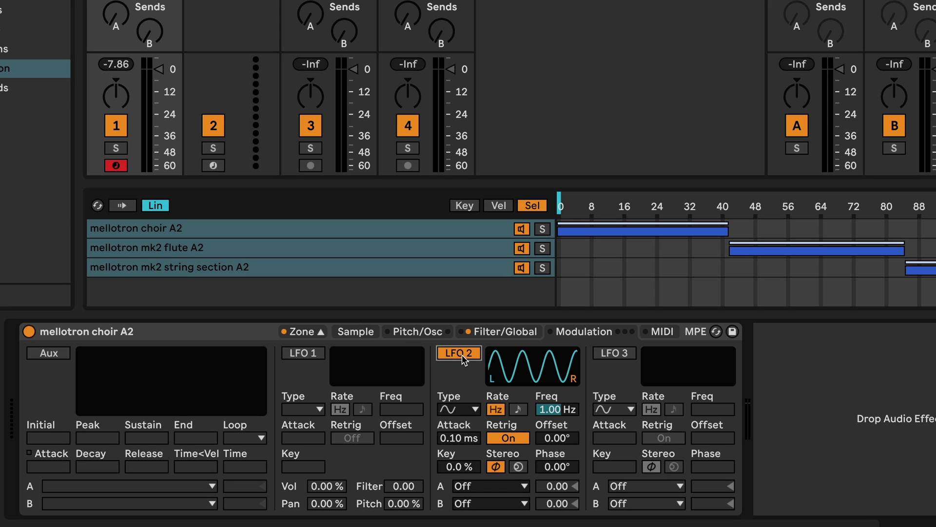
left_click(494, 488)
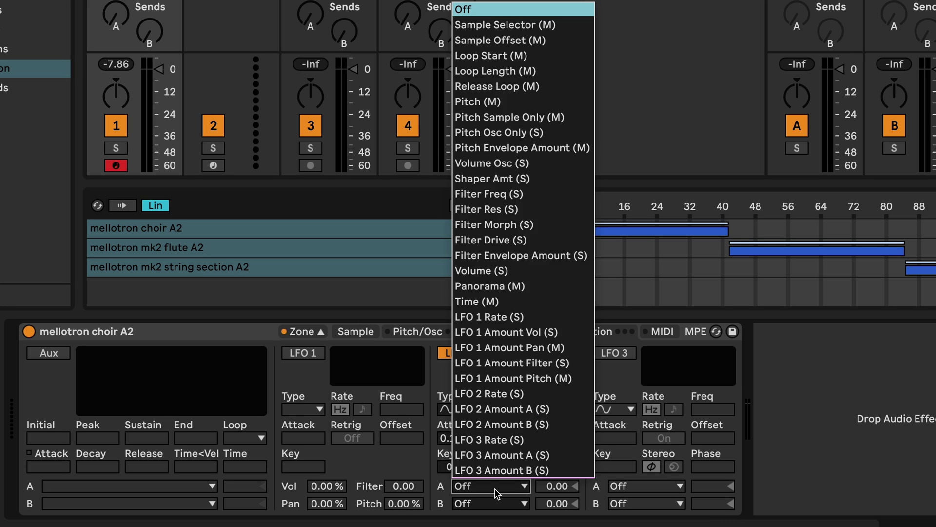
left_click(502, 25)
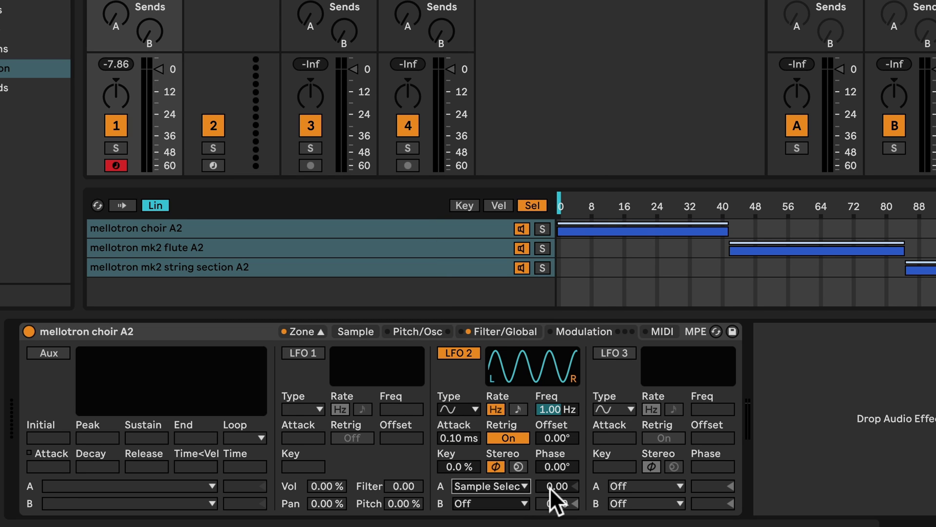
left_click_drag(549, 487, 549, 439)
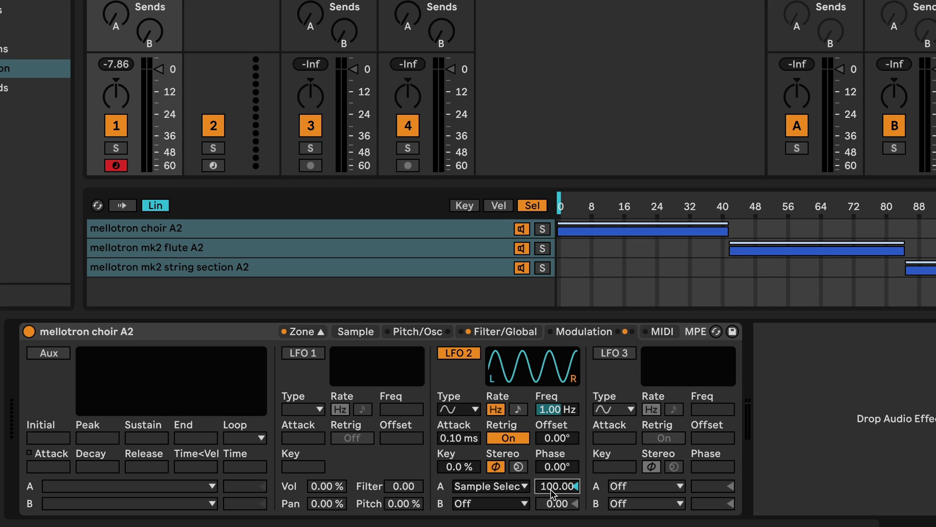
left_click(509, 439)
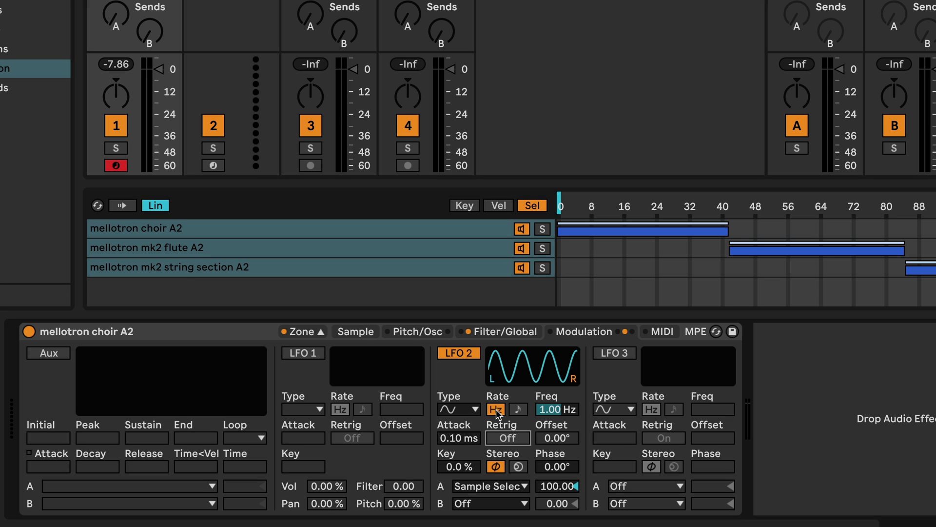
left_click(548, 408)
- Raise LFO 2's rate to about 1.49 Hz and bring up its waveform shape options
left_click_drag(547, 409, 547, 370)
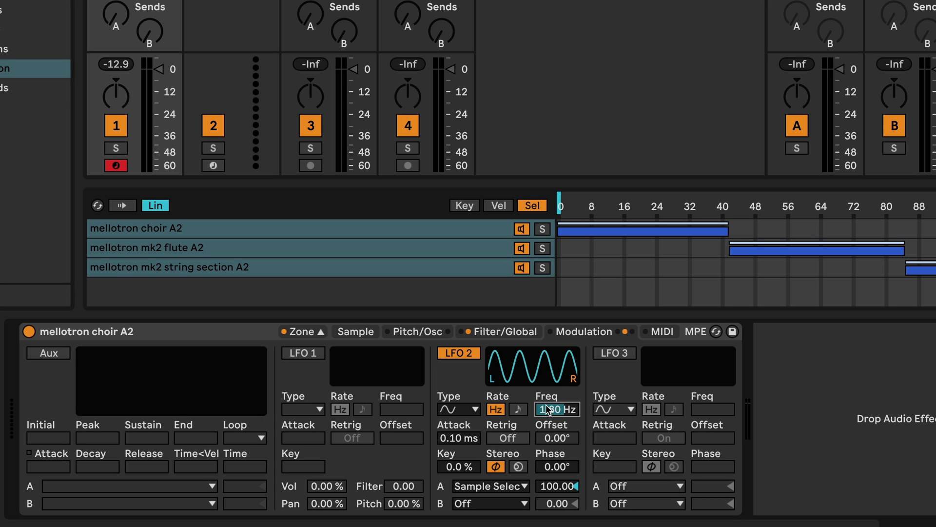
left_click(460, 411)
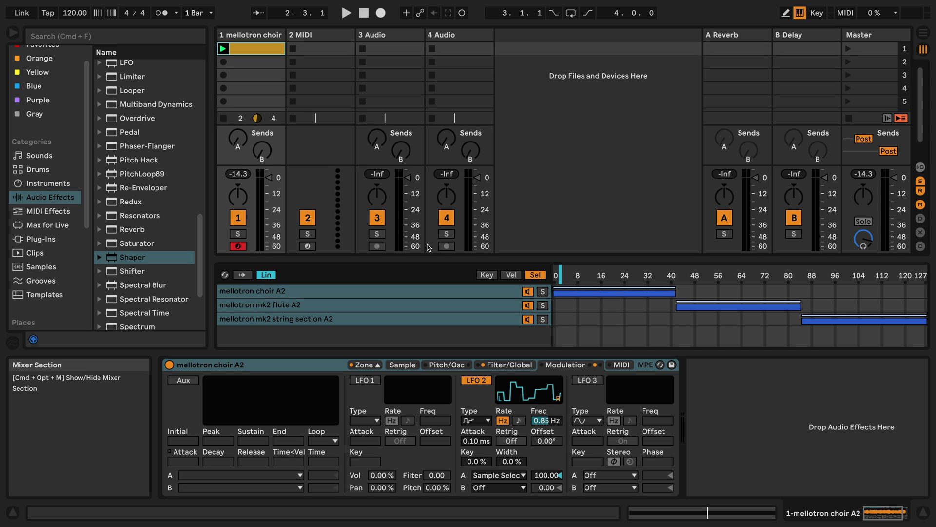
- Raise the bottom of all three layers' key zones and pull their tops down to C6
left_click(479, 275)
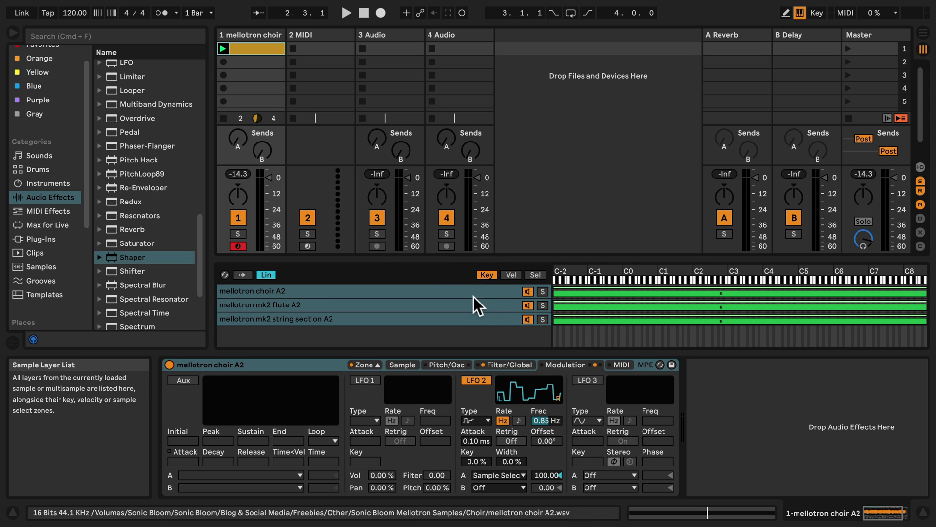
key("super+a")
left_click_drag(555, 293, 722, 293)
left_click_drag(926, 292, 721, 309)
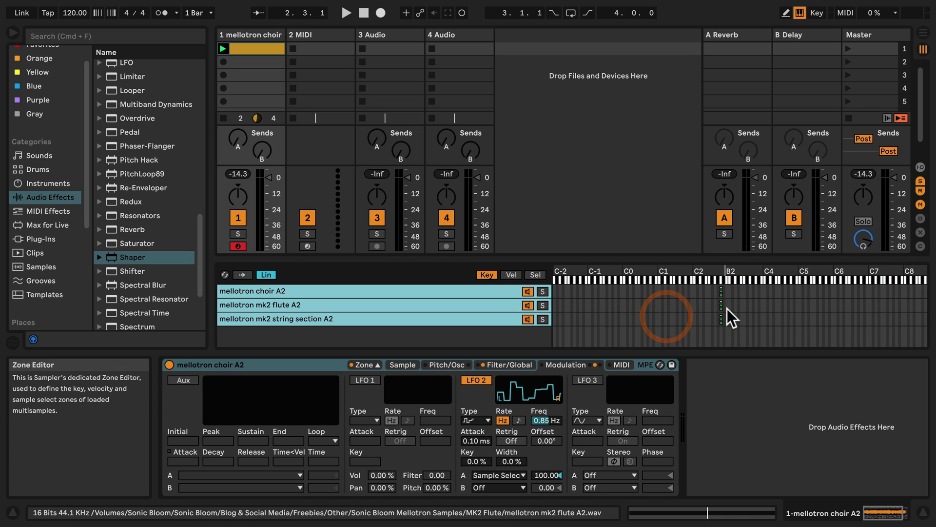
left_click(537, 276)
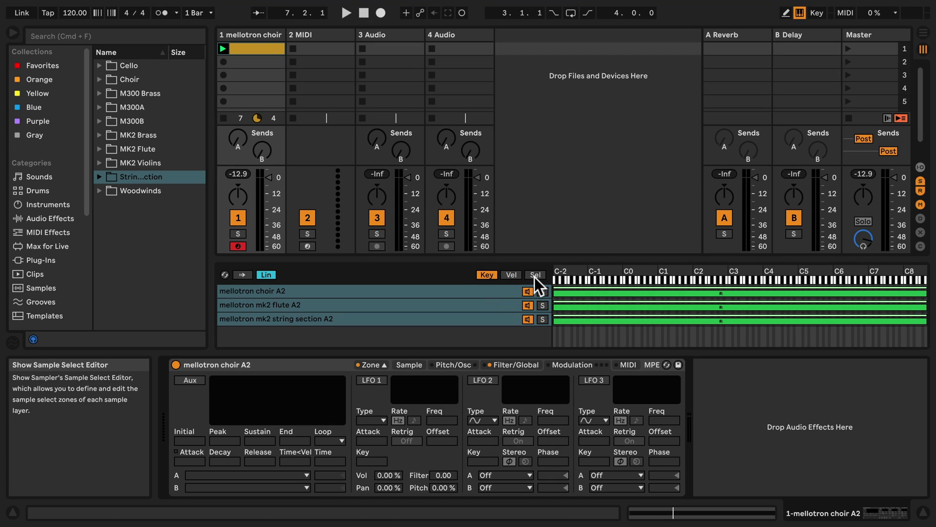
left_click(535, 275)
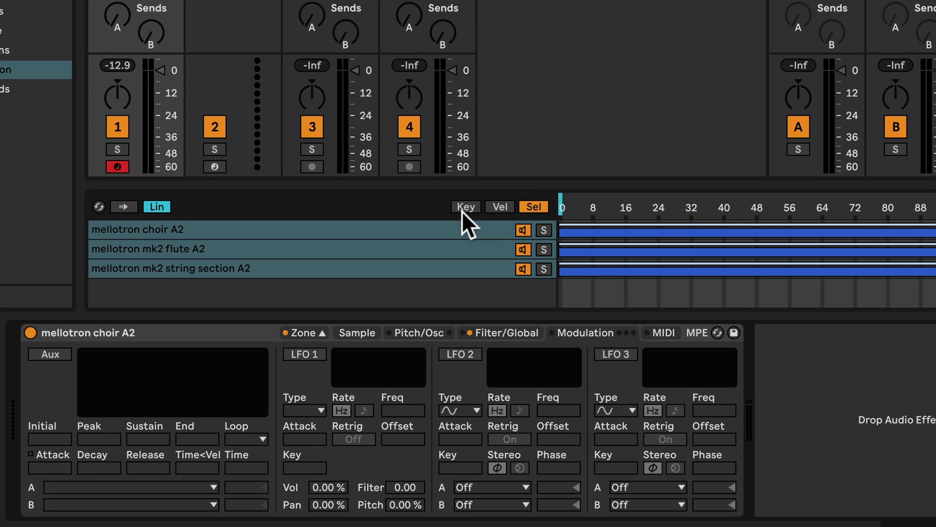
left_click(462, 210)
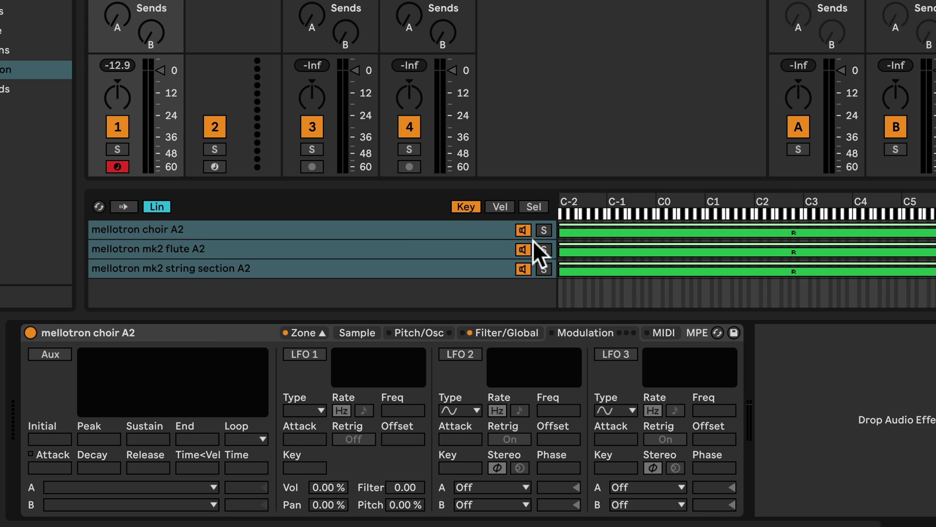
- Start all key zones at A2, then shrink the choir, flute and strings zones to single keys up to B2
key("ctrl+a")
left_click_drag(559, 243, 793, 239)
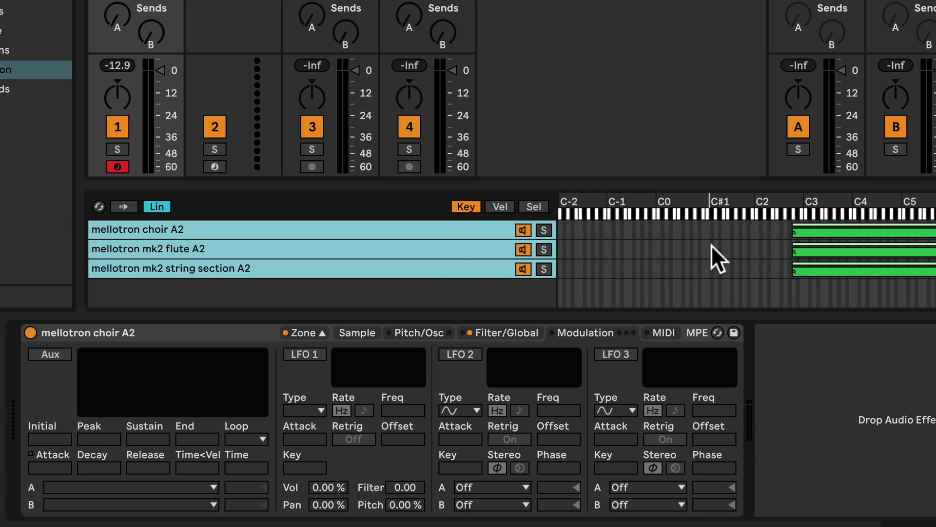
left_click(429, 249)
left_click_drag(929, 229, 607, 237)
left_click(438, 250)
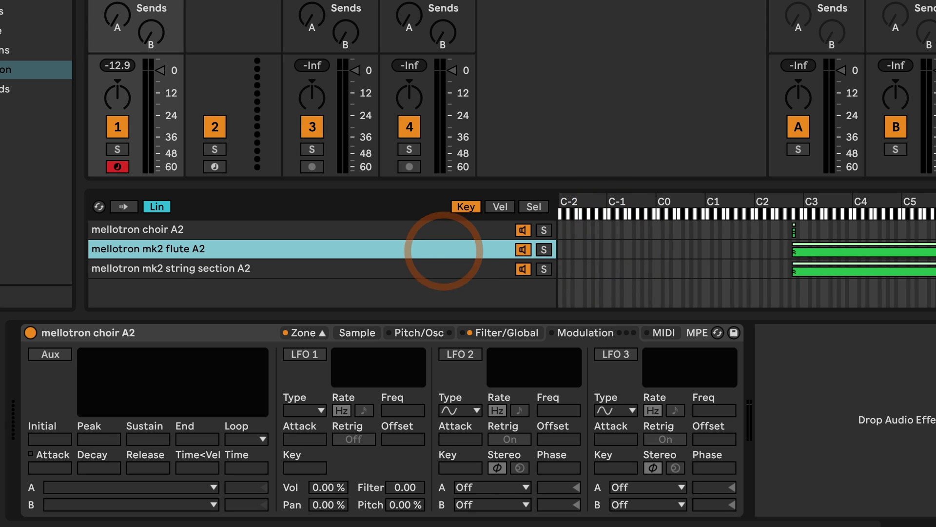
left_click_drag(934, 252, 800, 269)
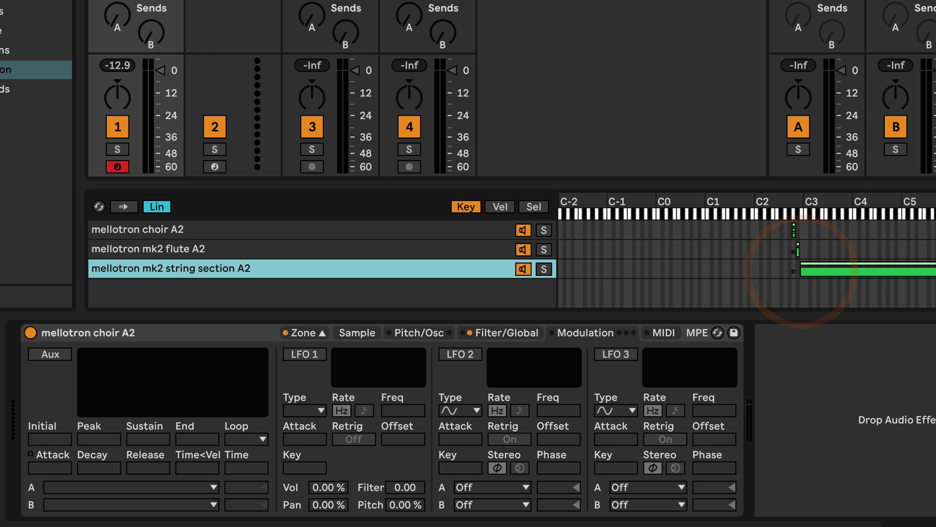
left_click_drag(933, 271, 802, 274)
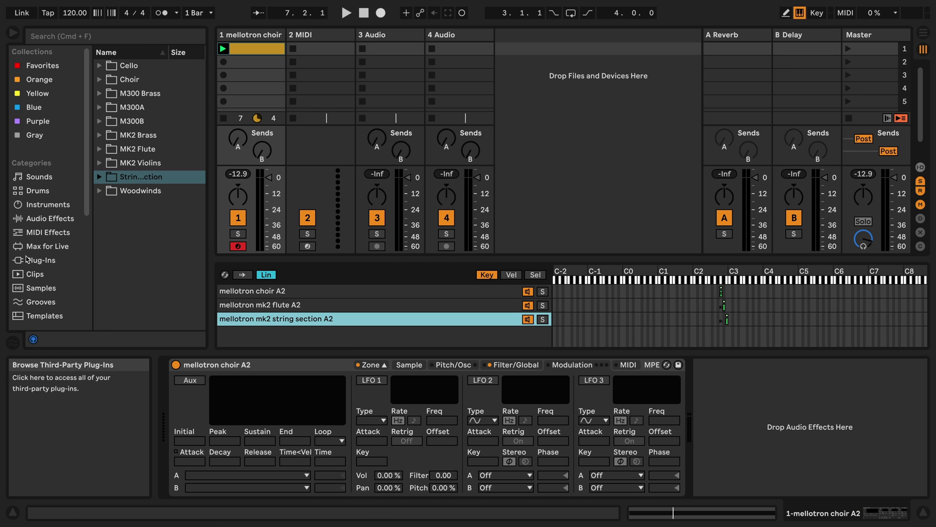
- Add a Random MIDI effect before the Sampler with 100% chance and 3 choices
scroll(37, 205, "down", 1)
left_click(37, 205)
double_click(111, 246)
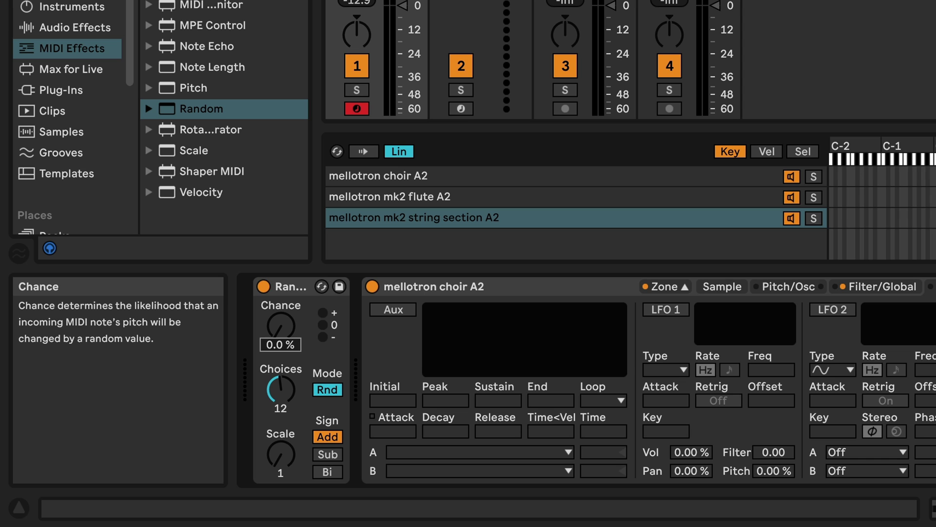
mouse_move(281, 342)
left_mouse_down()
mouse_move(281, 298)
mouse_move(280, 343)
left_mouse_up()
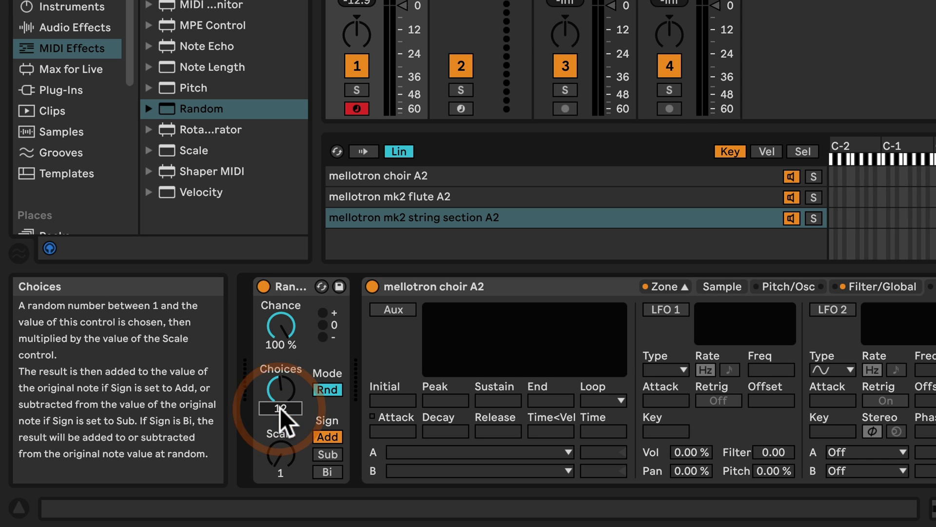
type("3")
key("Return")
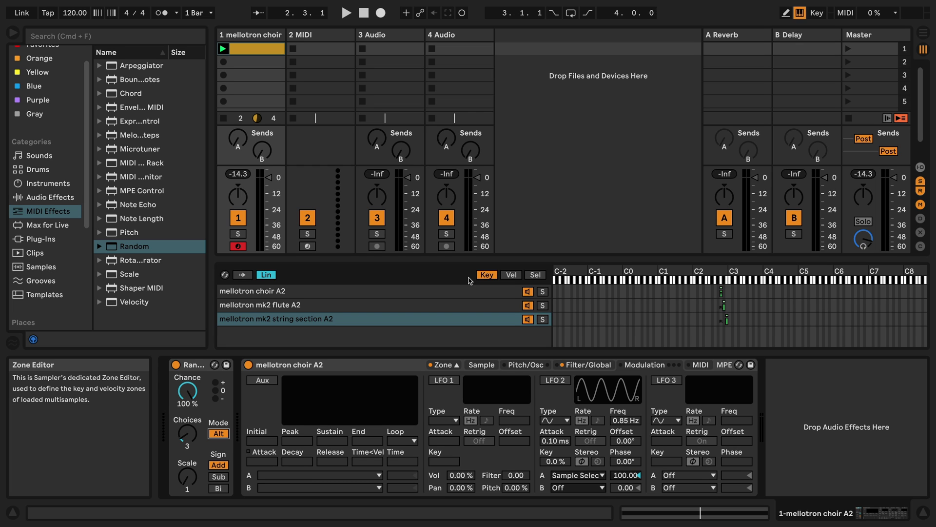
- Group the Random effect and Sampler into an Instrument Rack and show its chain list
left_click(194, 364, "shift")
key("super+g")
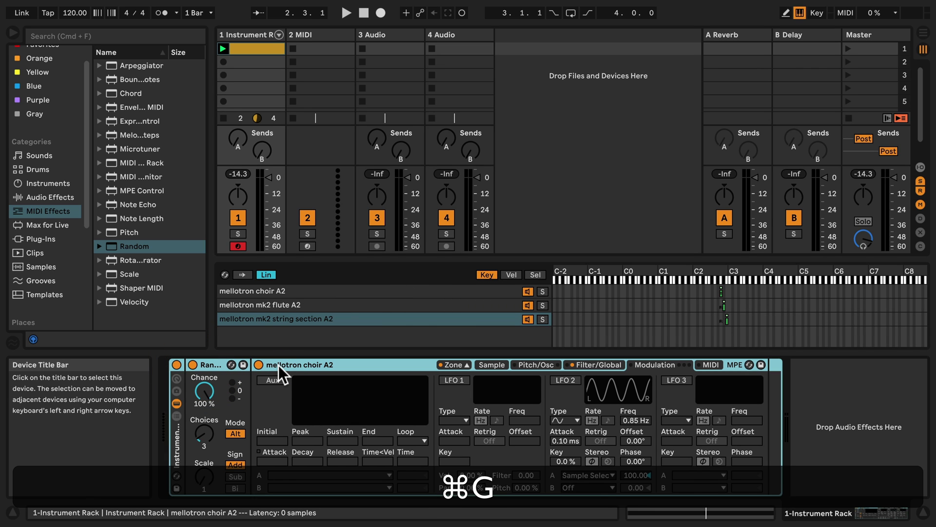
left_click(177, 416)
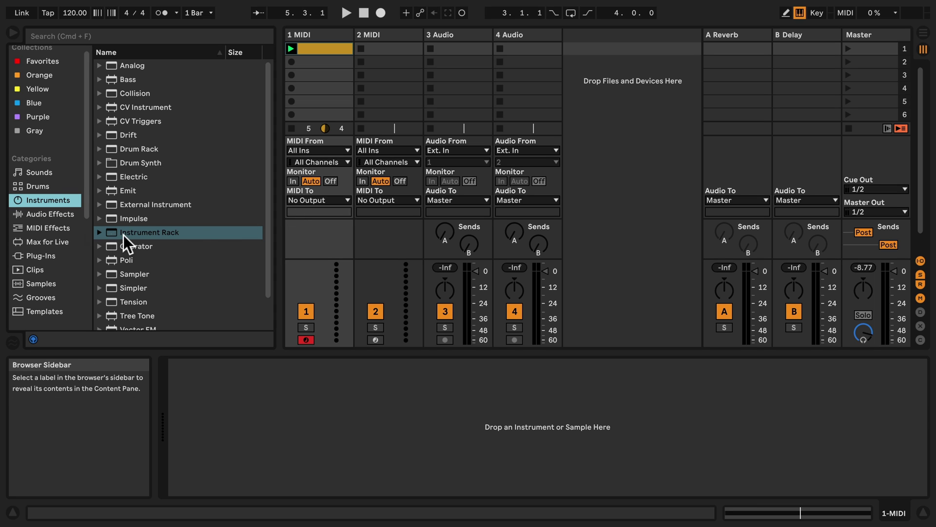
- Add an empty Instrument Rack to the track and drop in the choir A2 sample
left_click_drag(124, 235, 328, 427)
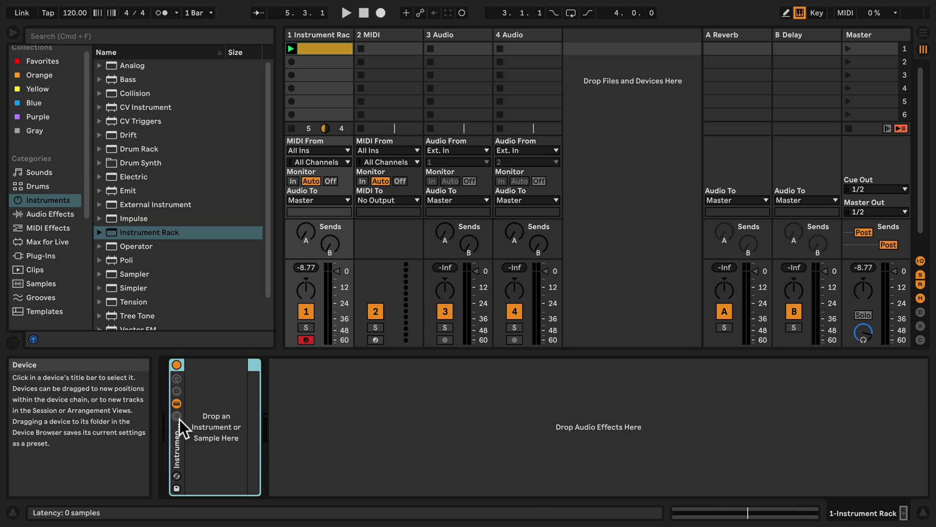
scroll(62, 282, "down", 5)
left_click(49, 308)
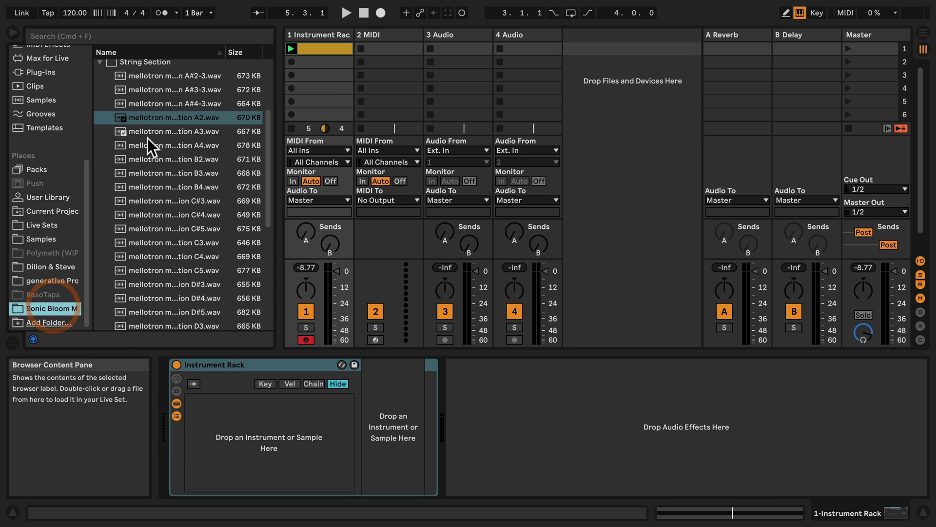
scroll(139, 144, "up", 5)
left_click(99, 80)
left_click_drag(146, 134, 245, 401)
- Add the MK2 flute and string section A2 samples as further rack chains
scroll(115, 209, "down", 5)
left_click(98, 282)
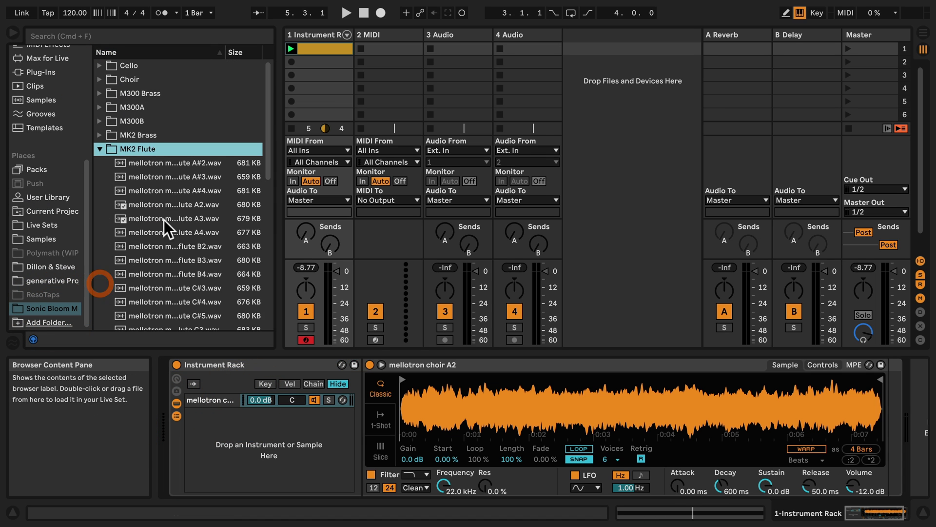
left_click_drag(177, 204, 210, 408)
scroll(115, 244, "down", 5)
left_click(99, 302)
scroll(181, 222, "down", 2)
left_click_drag(178, 200, 234, 439)
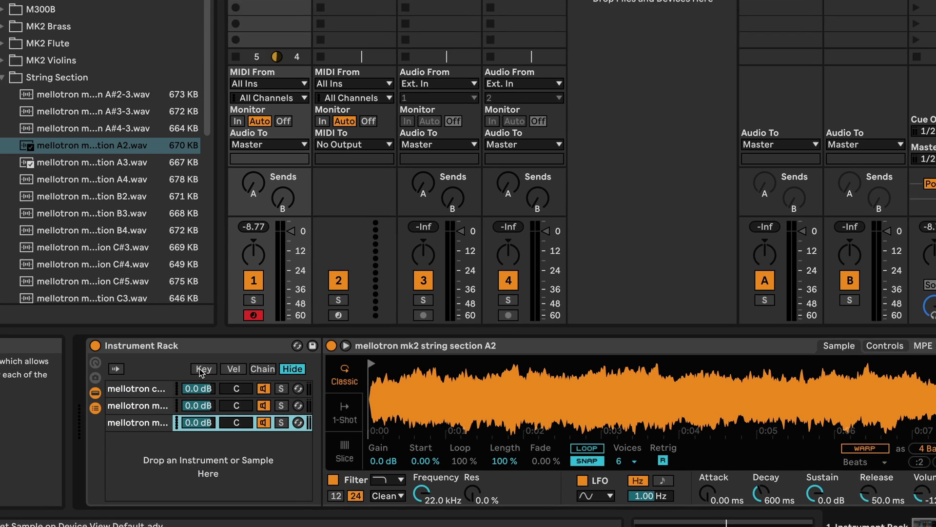
- Narrow all three chains' key zones to a single key each
left_click(266, 384)
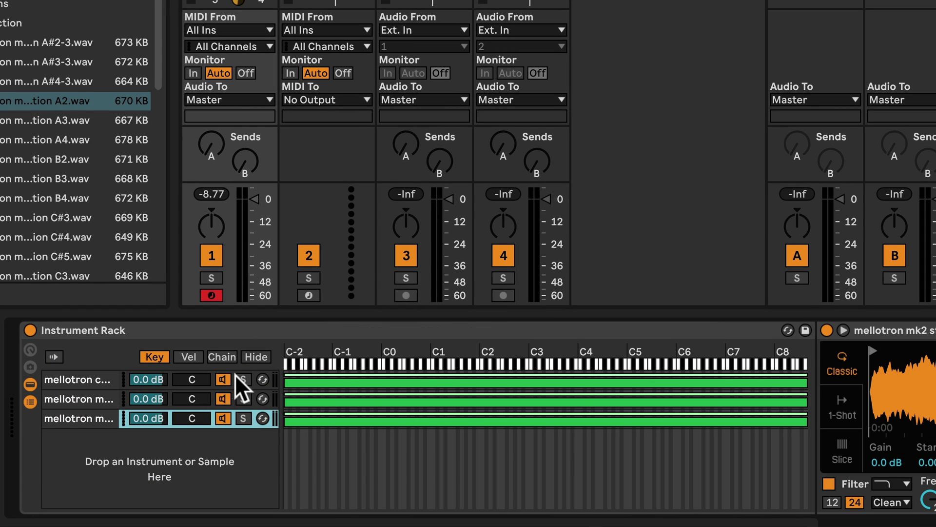
left_click(88, 383)
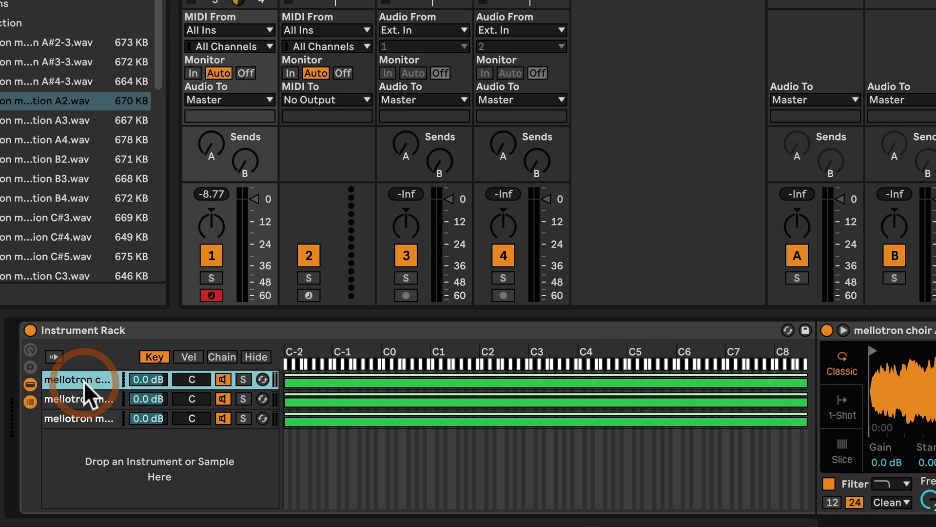
left_click(87, 418, "shift")
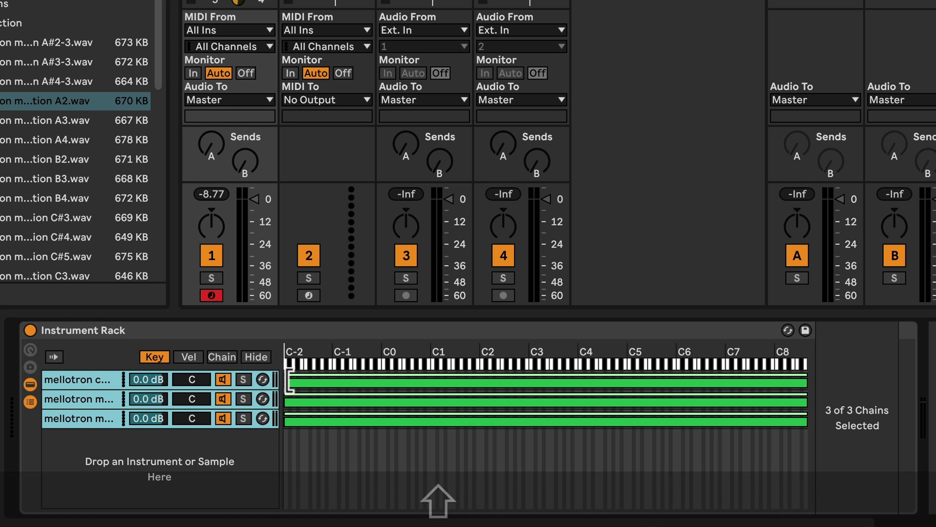
left_click_drag(288, 388, 515, 398)
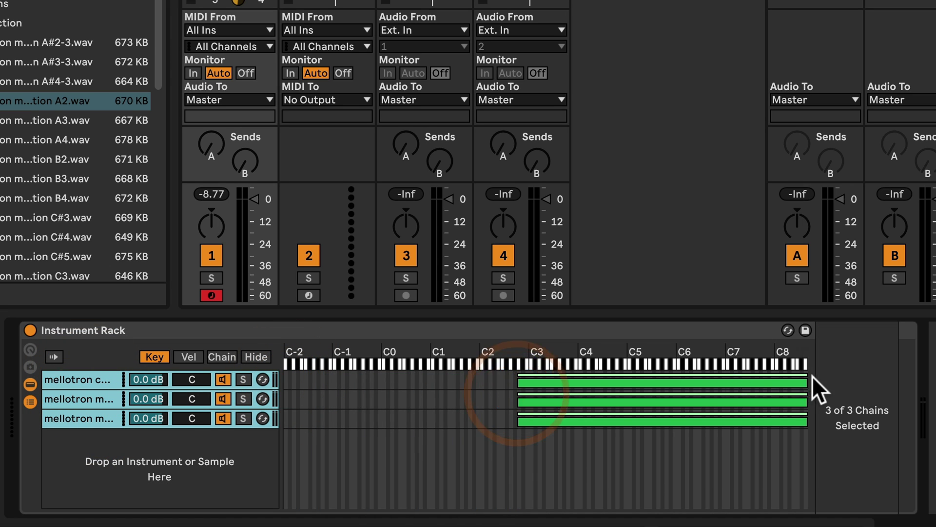
left_click_drag(810, 389, 525, 418)
left_click(87, 400)
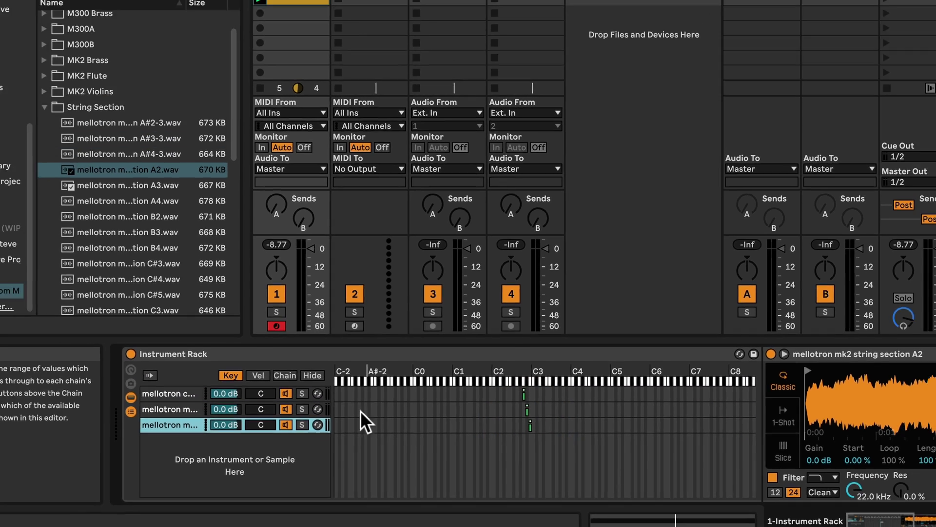
- Insert the Random MIDI effect ahead of the Instrument Rack
scroll(38, 173, "up", 3)
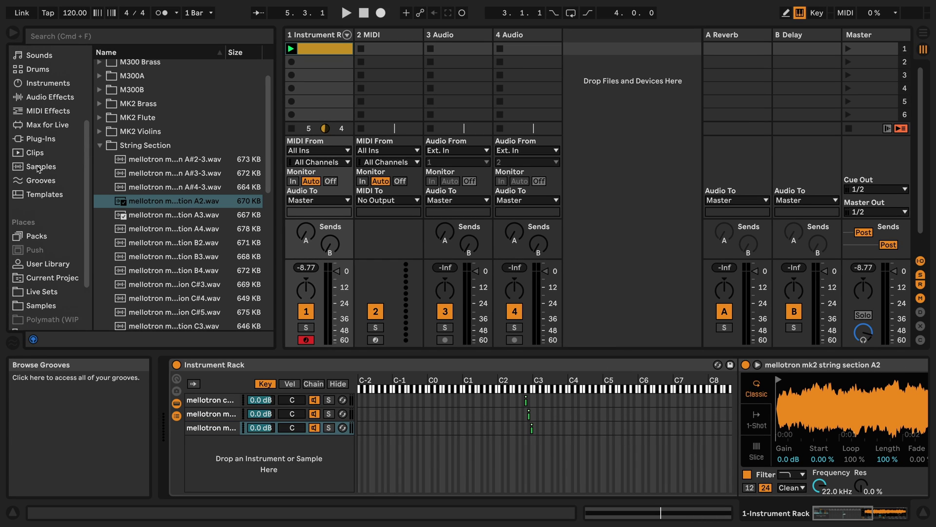
left_click(49, 123)
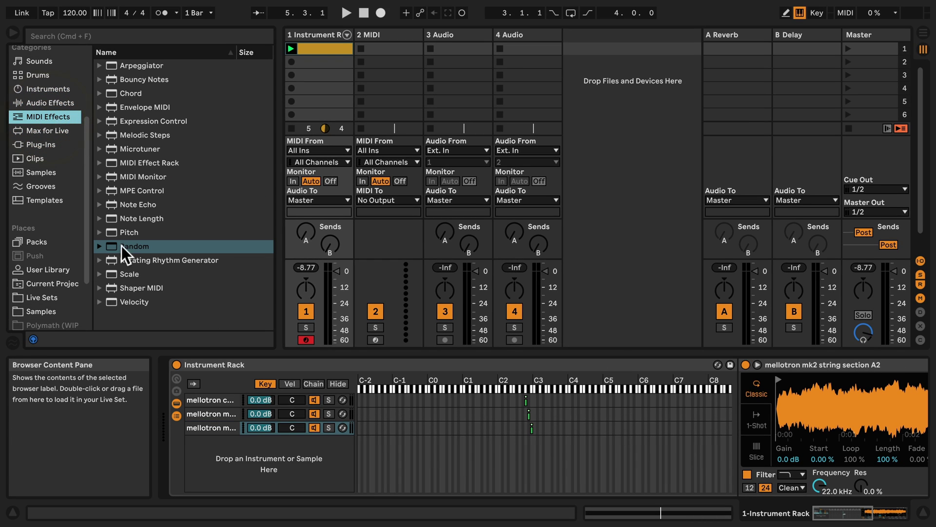
left_click_drag(122, 248, 173, 418)
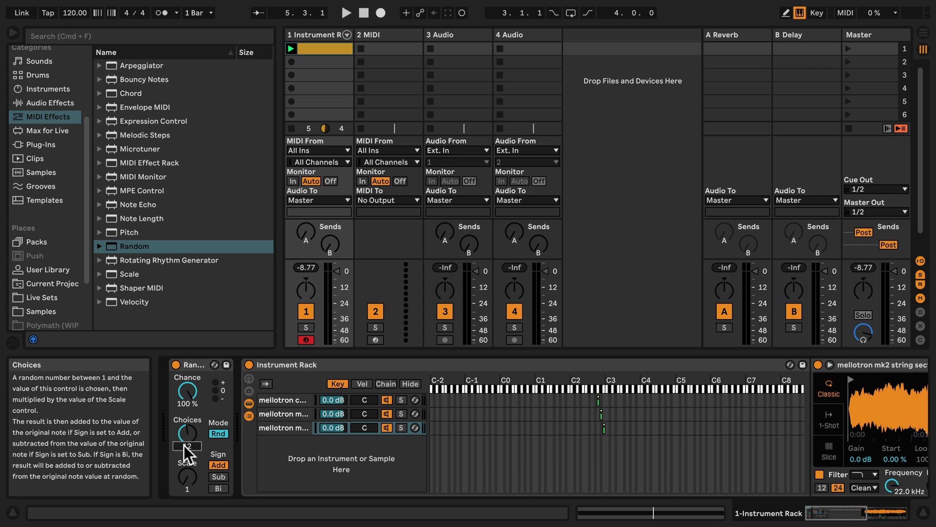
- Set Random to 3 choices in Alt mode, then play and stop to audition it
type("3")
key("Return")
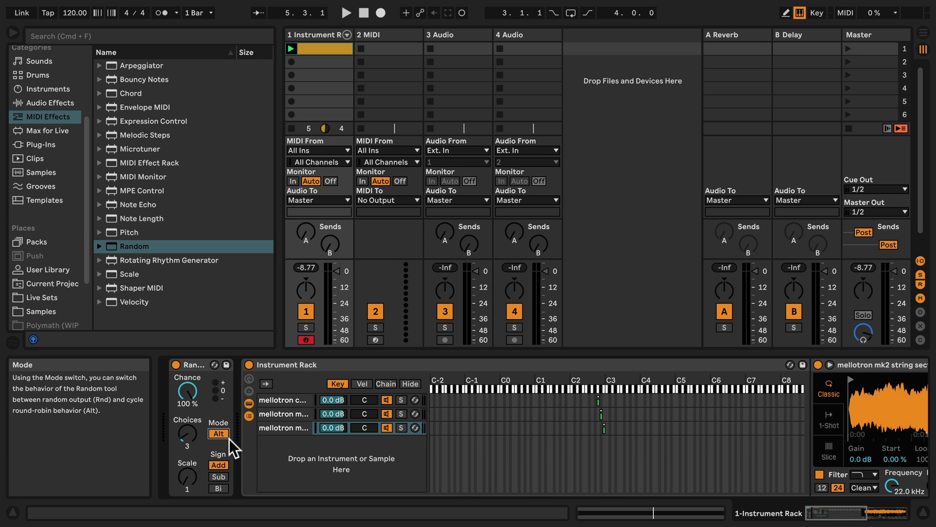
left_click(219, 433)
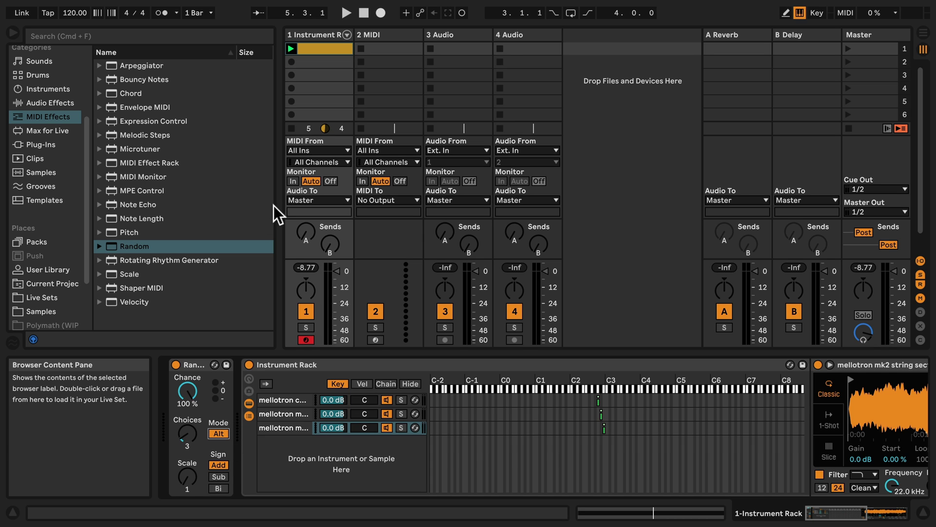
key("space")
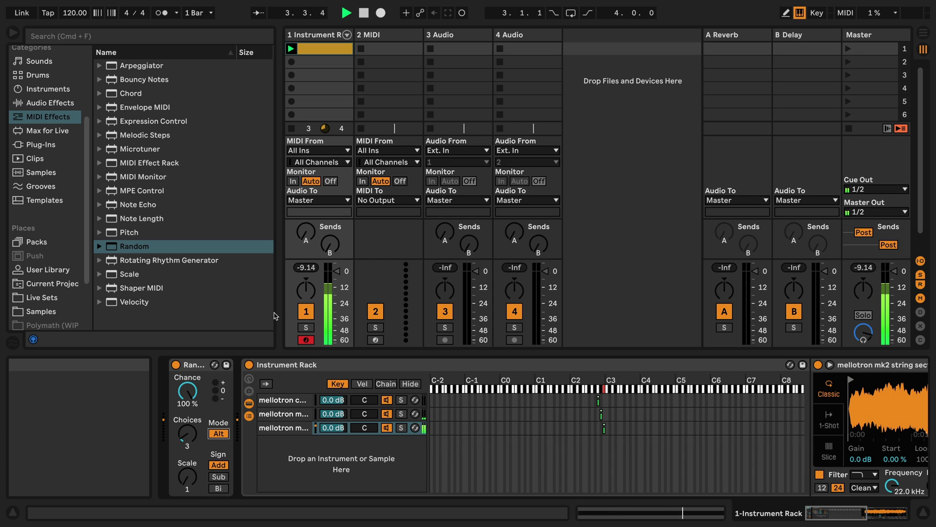
key("space")
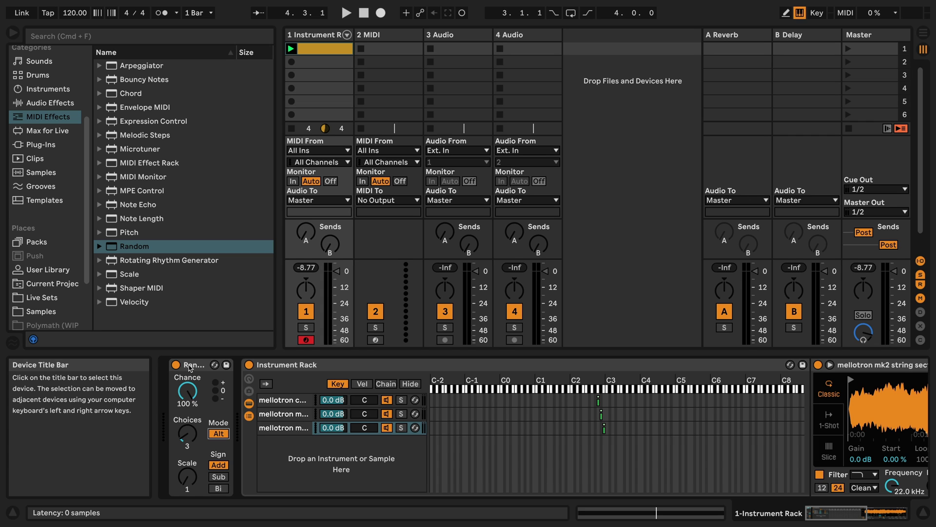
- Group the Random device and Instrument Rack into a new outer rack with Cmd+G
left_click(190, 367)
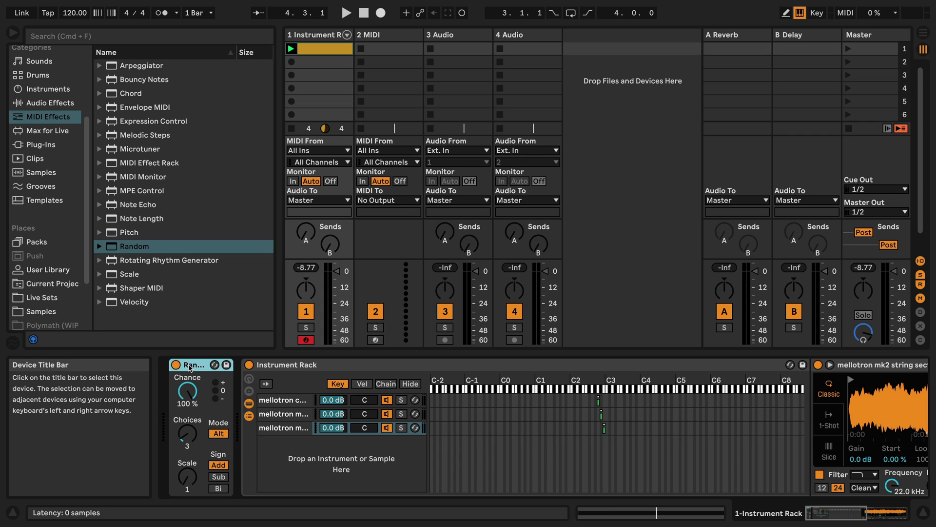
left_click(320, 367, "shift")
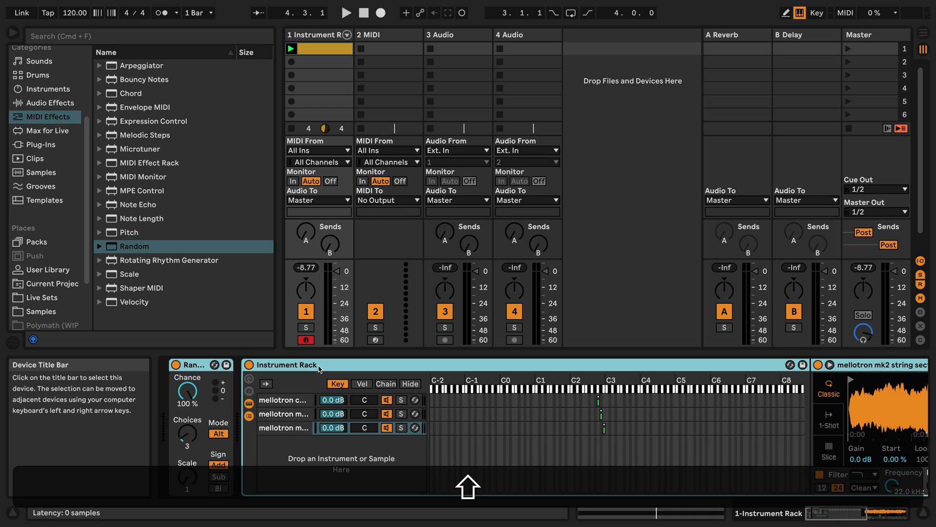
key("super+g")
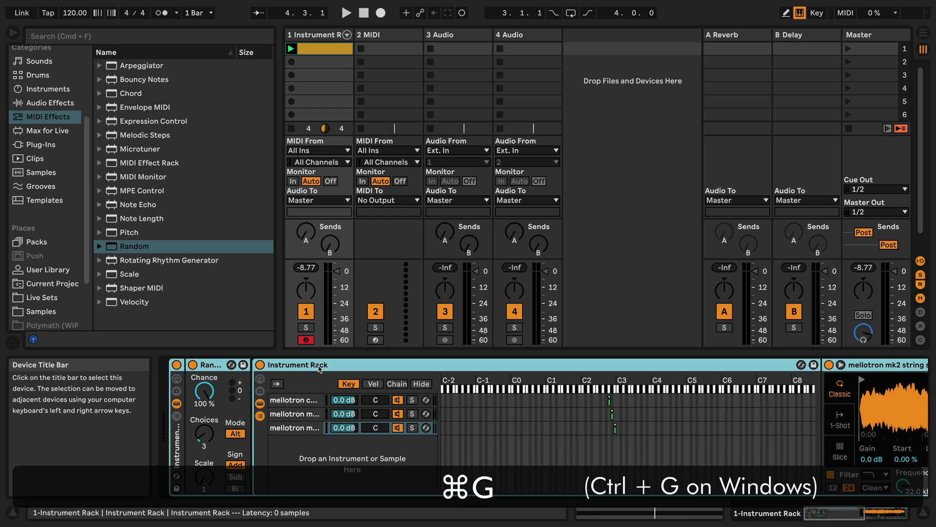
- Duplicate the outer rack's chain and delete the three mellotron chains from the copy
left_click(177, 416)
left_click(204, 403)
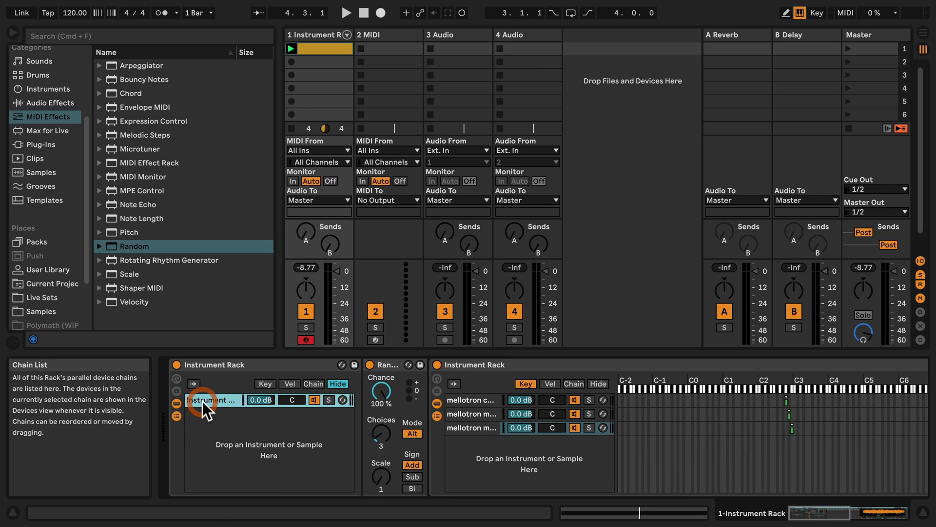
key("super+d")
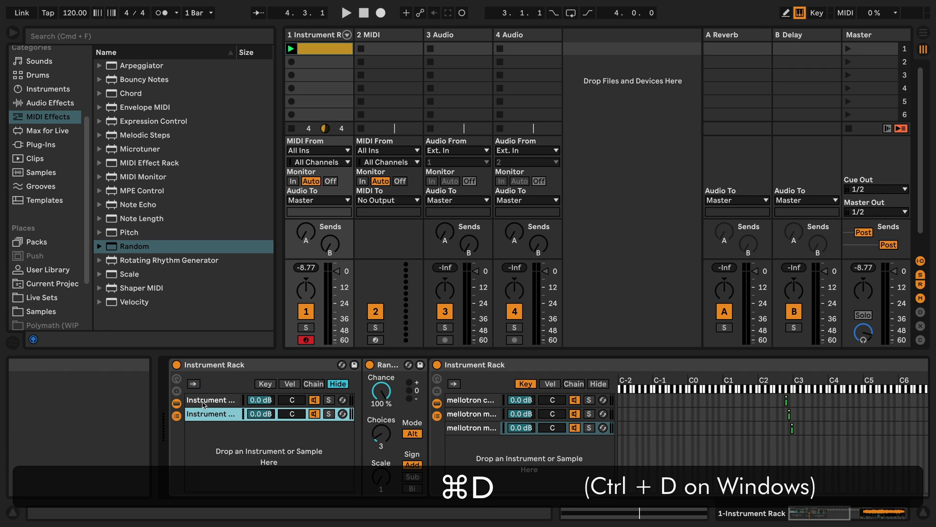
left_click(475, 401)
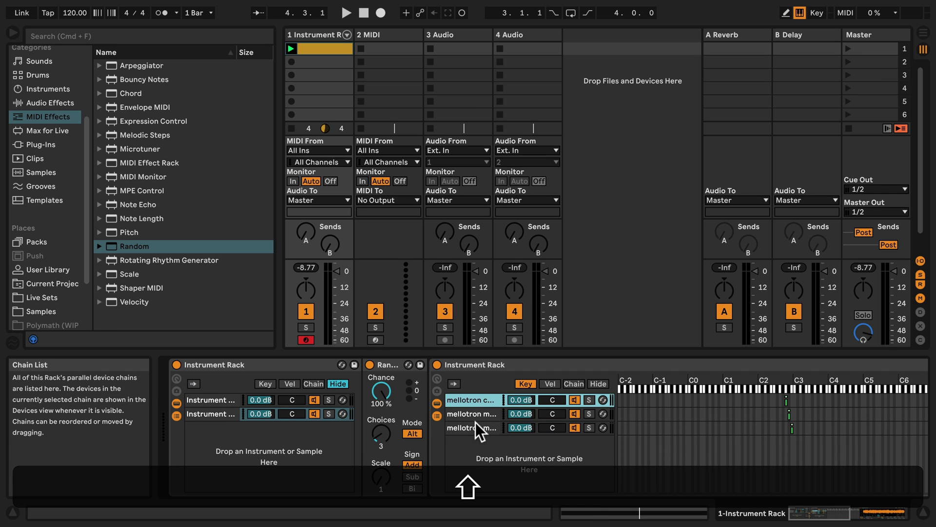
left_click(475, 426, "shift")
key("BackSpace")
- Drop the mellotron choir A3 sample into the empty rack
scroll(42, 292, "down", 3)
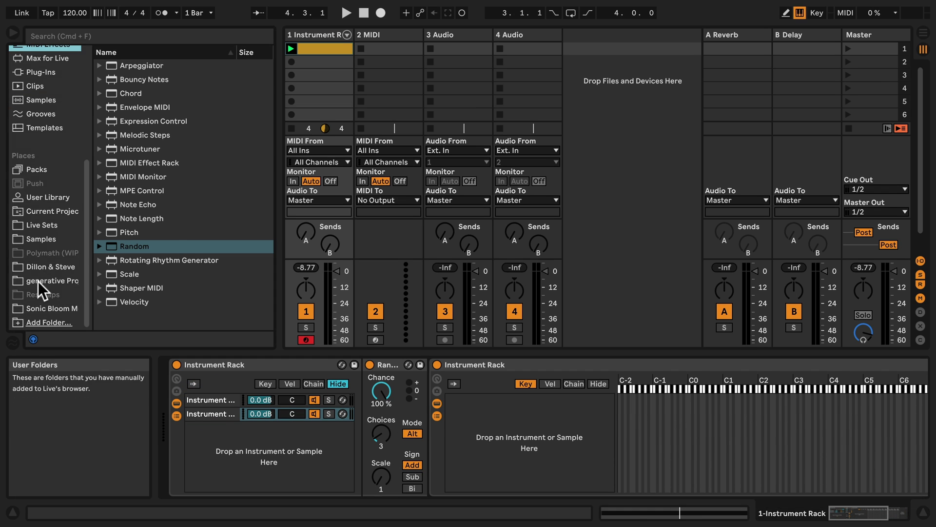
left_click(51, 308)
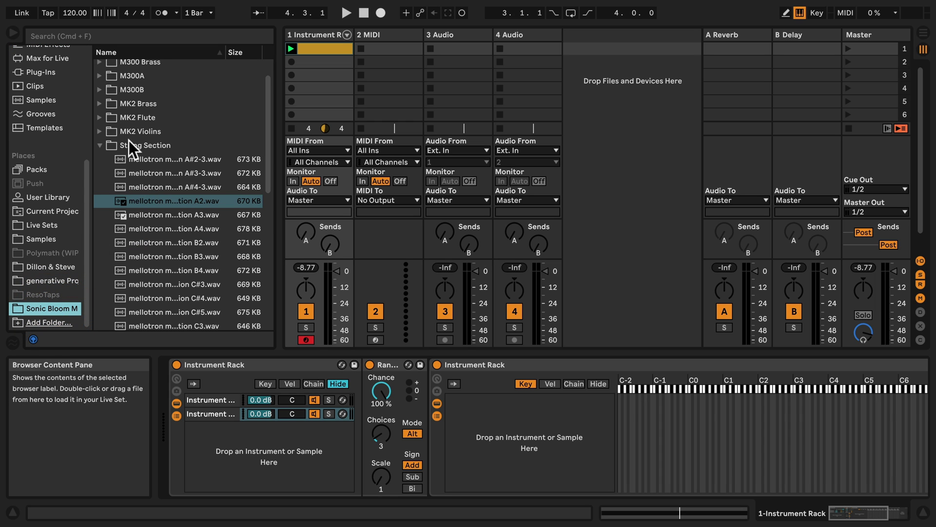
scroll(127, 139, "up", 2)
left_click(101, 80)
left_click_drag(185, 149, 476, 417)
- Add flute A3 (replacing a mistaken A2 drop) and string section A3 as chains
scroll(193, 235, "down", 10)
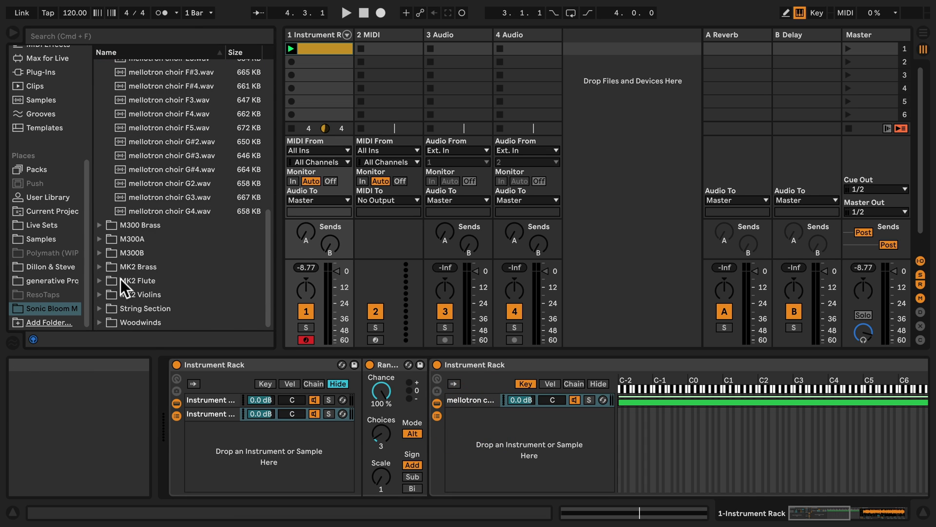
left_click(111, 288)
left_click_drag(186, 204, 472, 415)
key("super+z")
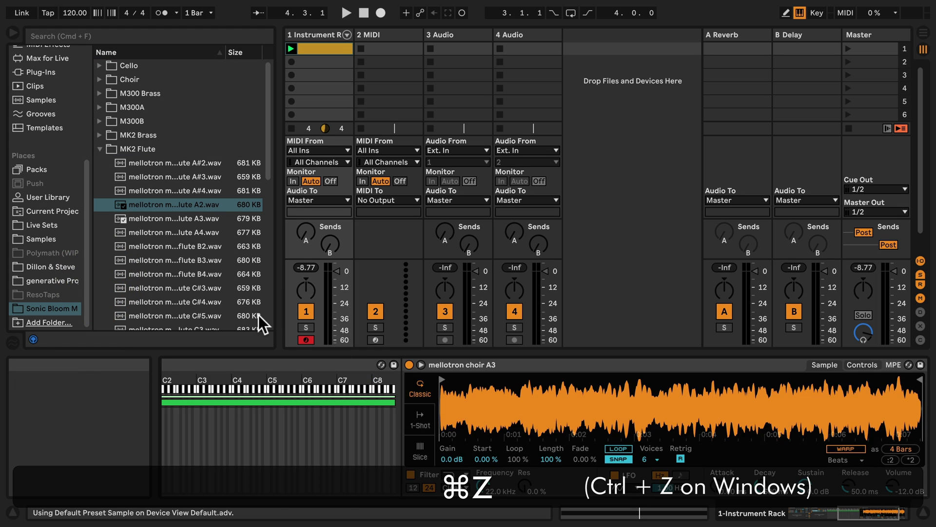
left_click(176, 219)
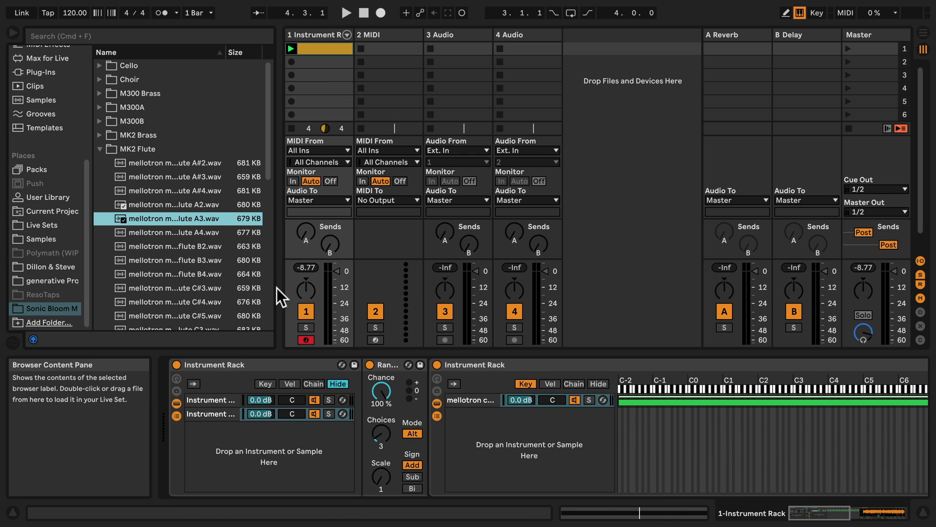
left_click_drag(361, 348, 533, 445)
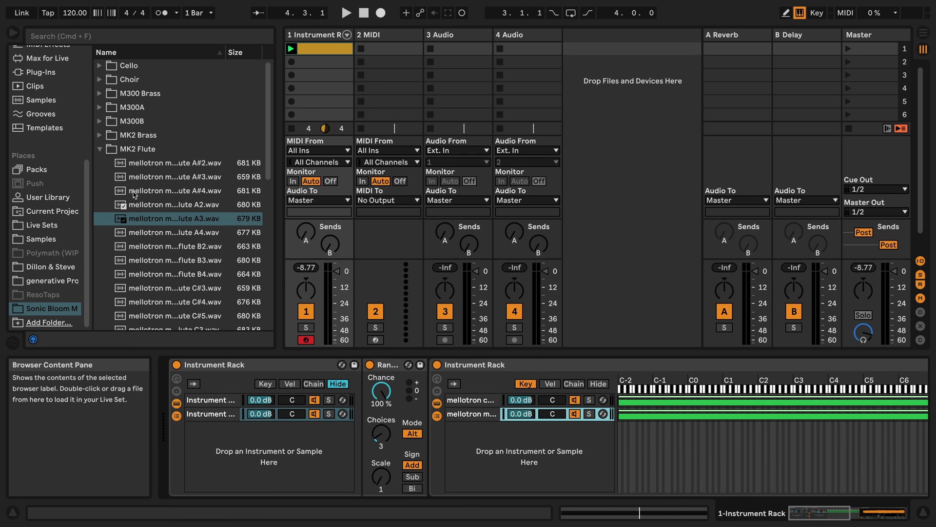
scroll(112, 254, "down", 8)
left_click(100, 307)
left_click(178, 244)
left_click_drag(178, 245, 476, 437)
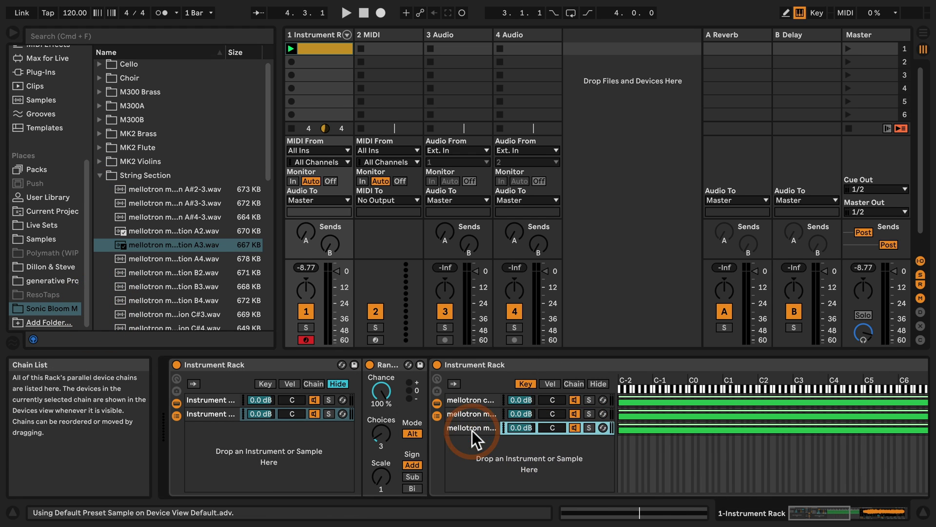
- Narrow all three chains' key zones to the single key C4
left_click(471, 400, "shift")
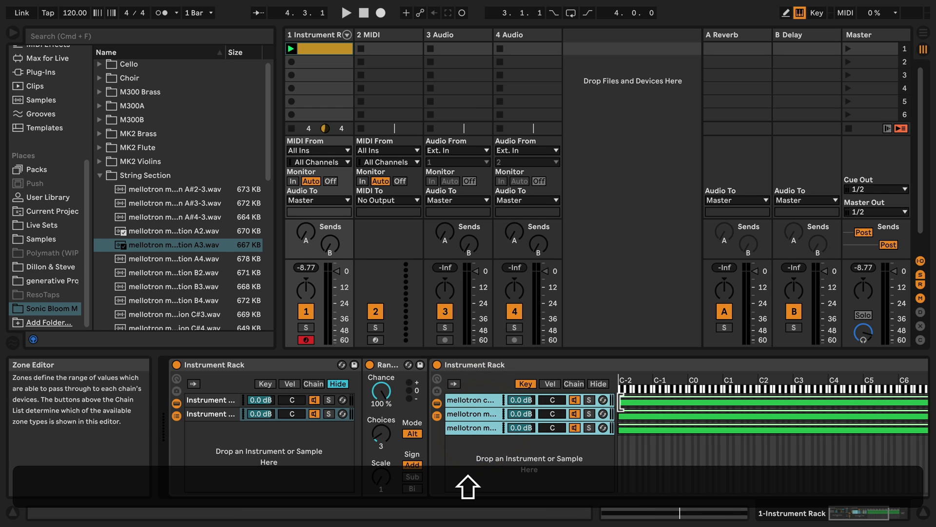
left_click_drag(620, 401, 830, 401)
left_click_drag(768, 402, 602, 429)
left_click(302, 420)
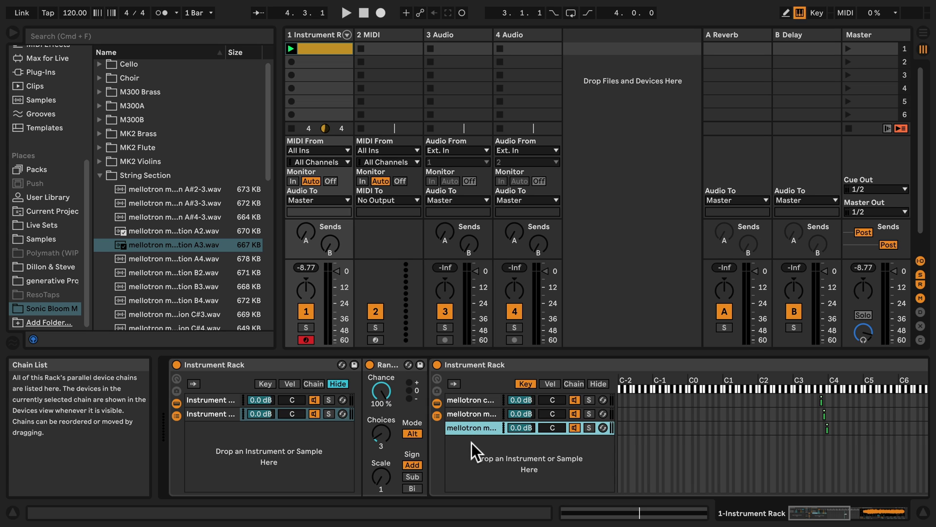
- Try 4 Random choices, revert to 3, and duplicate track 1's first clip into slot 2
left_click(379, 437)
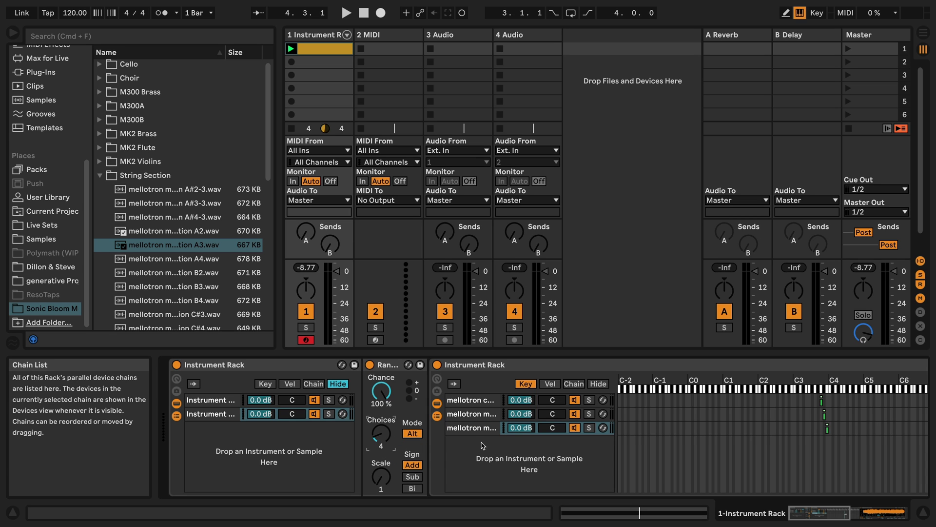
left_click(377, 437)
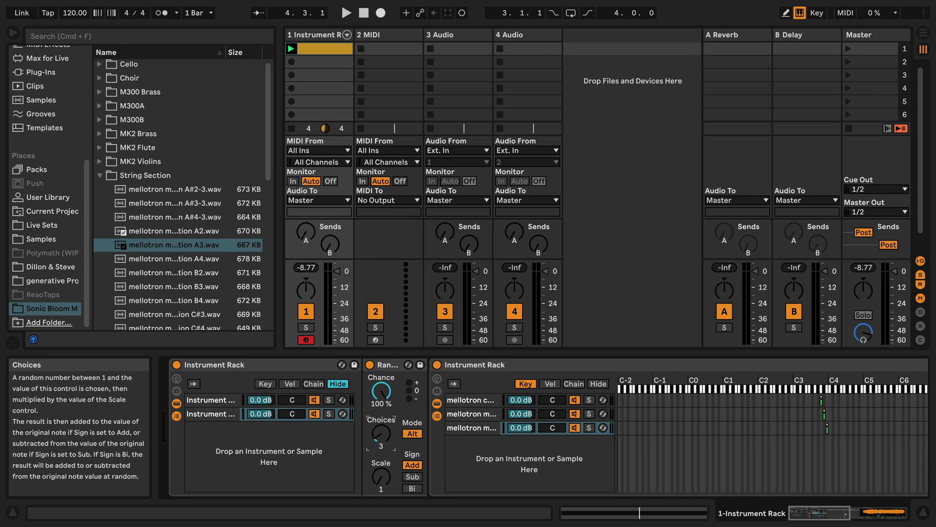
left_click(310, 50)
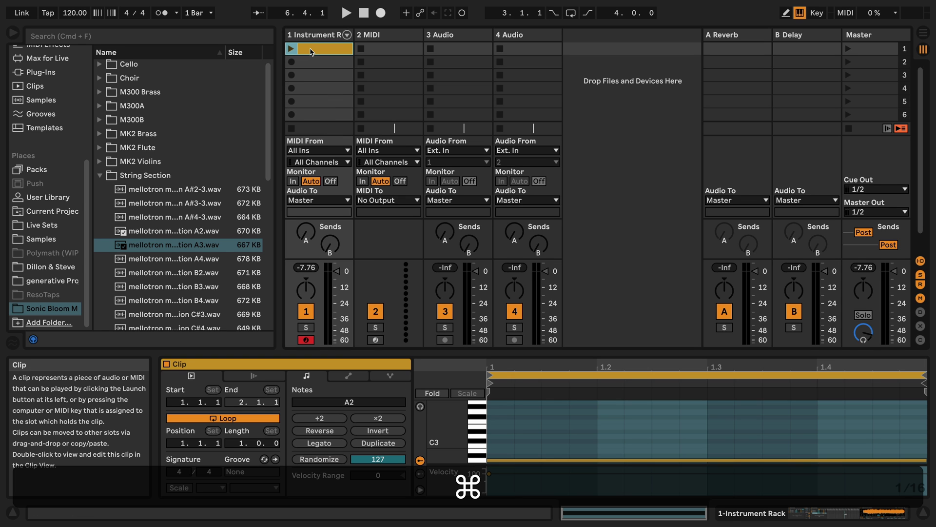
key("ctrl+d")
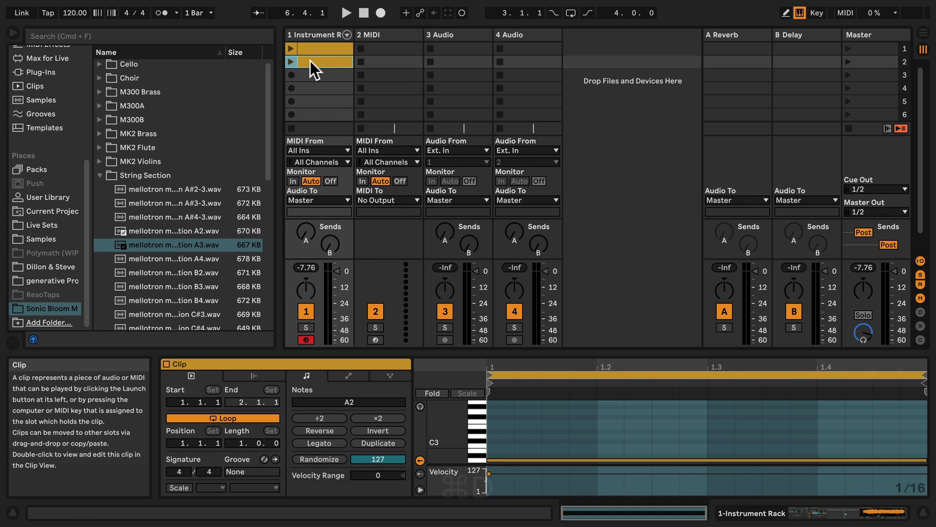
- Raise the duplicate clip's A2 note to A3, then launch clip 1 and clip 2
left_click(500, 460)
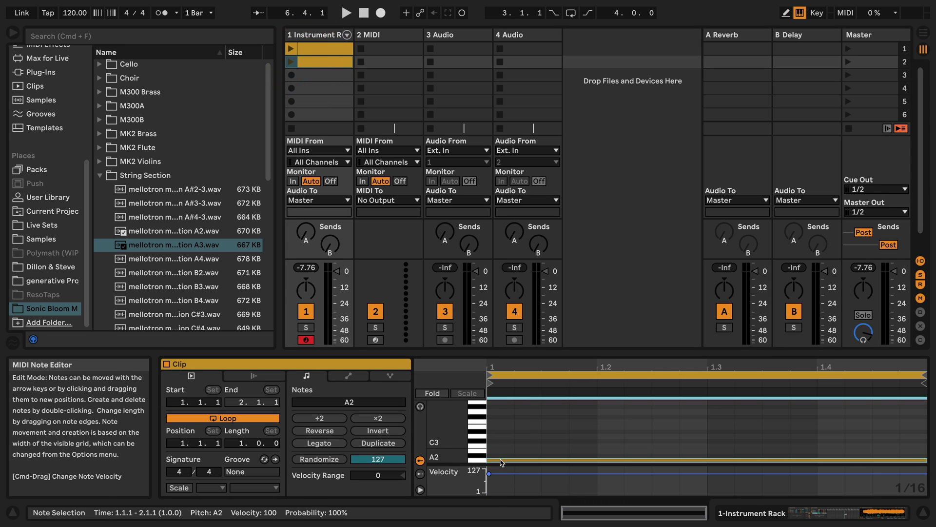
key("shift+Up")
left_click(290, 49)
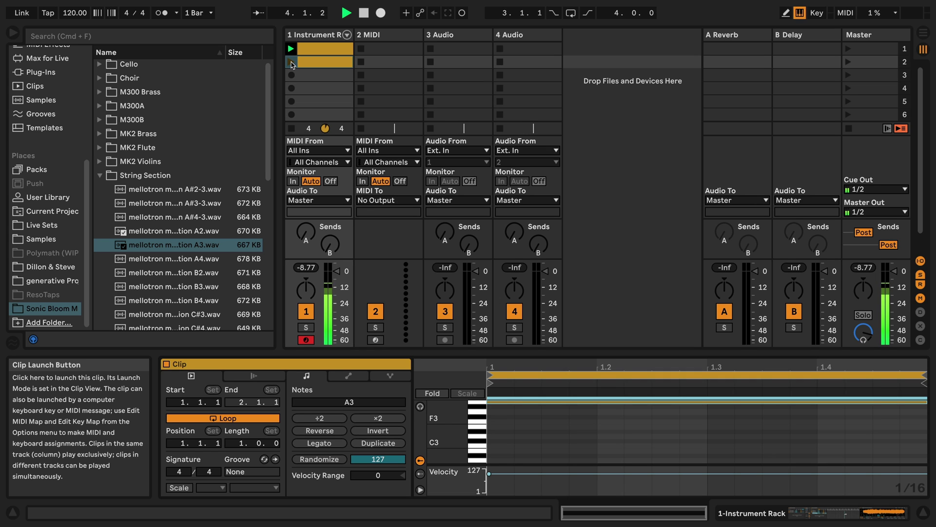
left_click(290, 62)
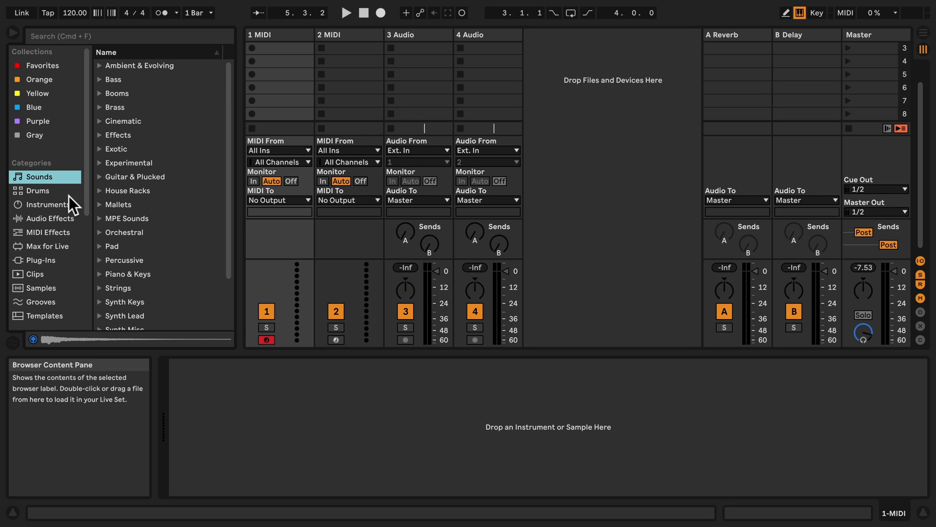
- Load a Drum Rack onto track 1 and nest another Drum Rack on its F#1 pad
left_click(48, 193)
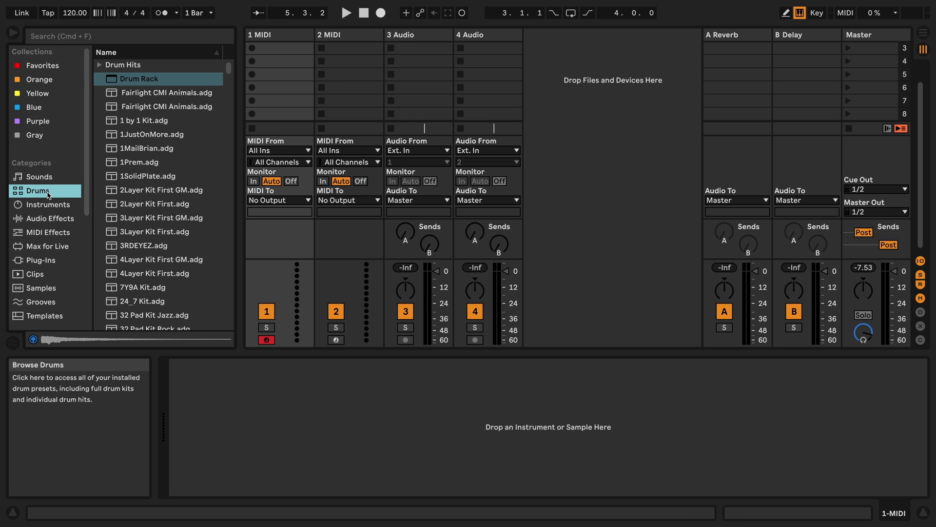
left_click_drag(139, 79, 282, 392)
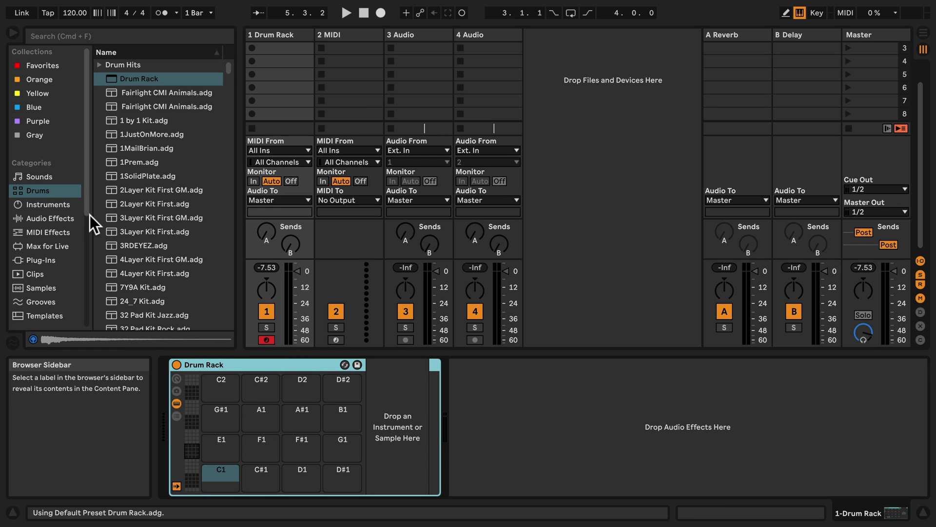
left_click(107, 80)
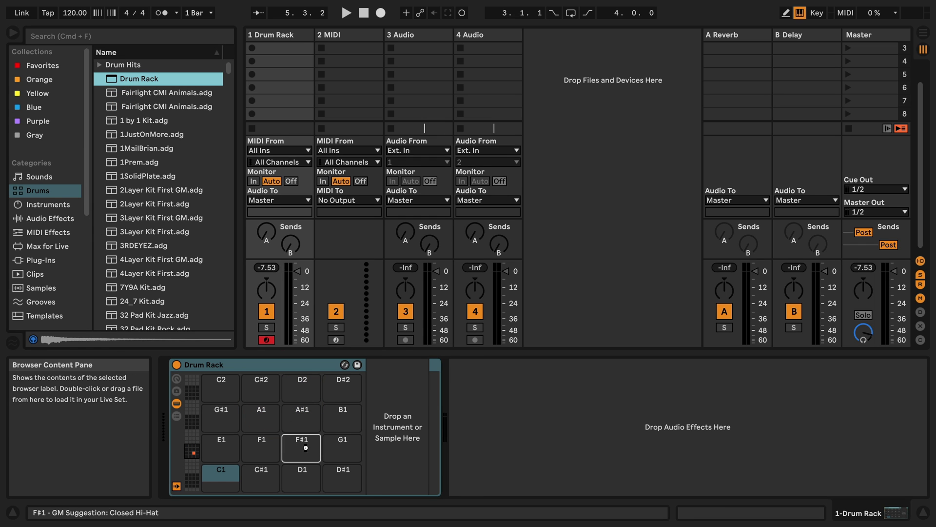
left_click_drag(306, 448, 307, 450)
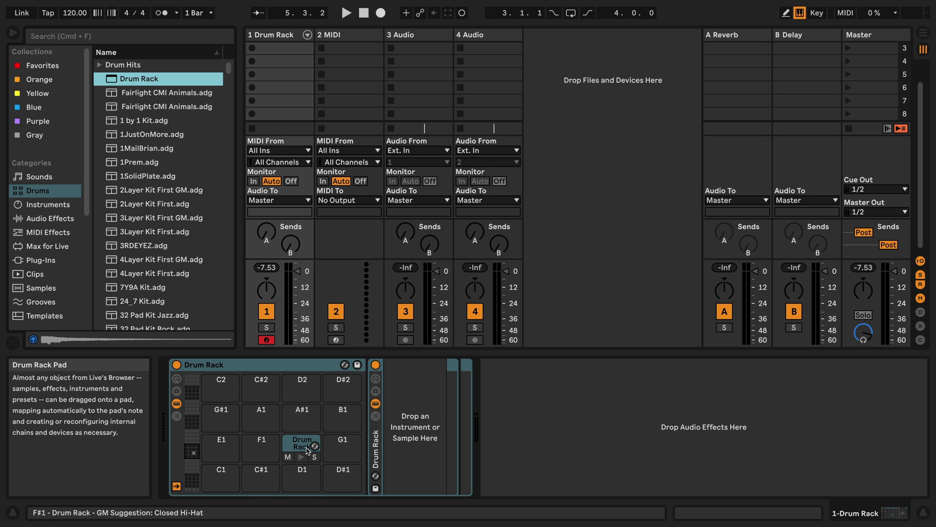
- Add the four Gray-tagged hi-hat samples, from 505_HHC_1.aif, as nested rack chains
left_click(375, 416)
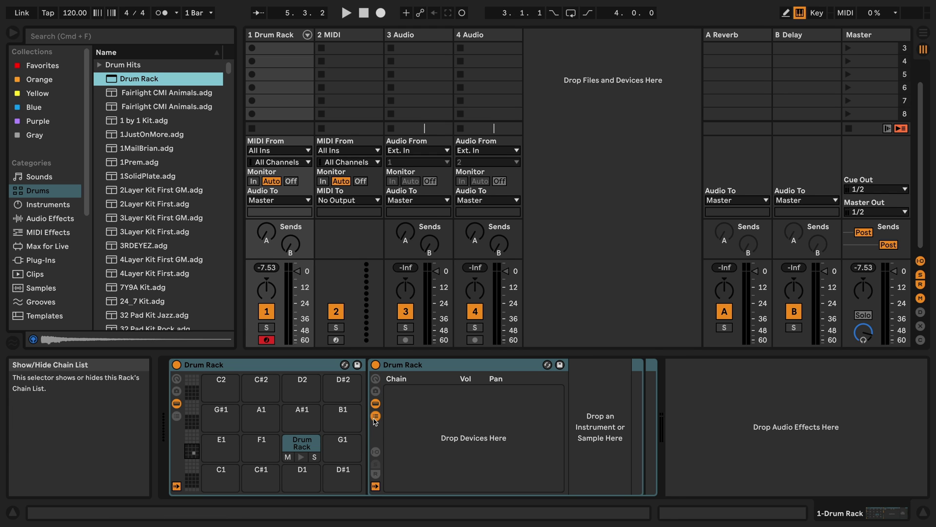
left_click(37, 134)
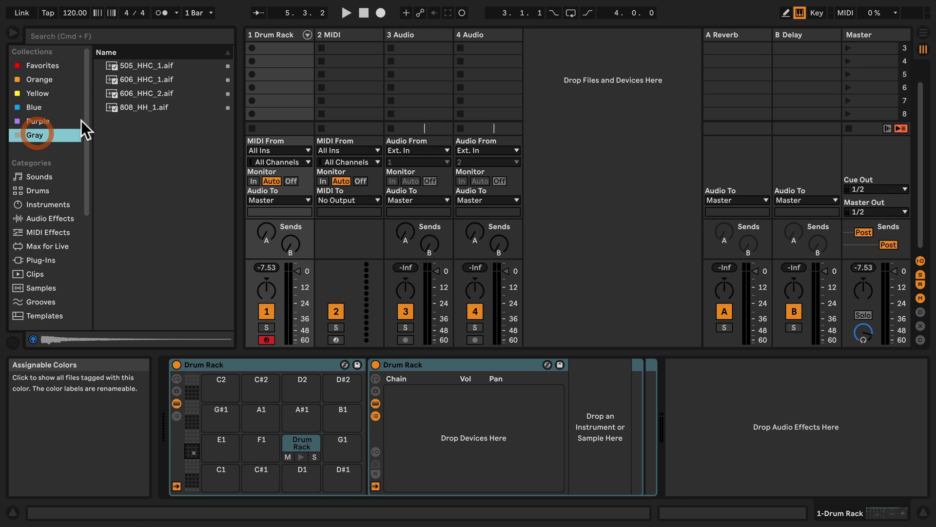
left_click(130, 66)
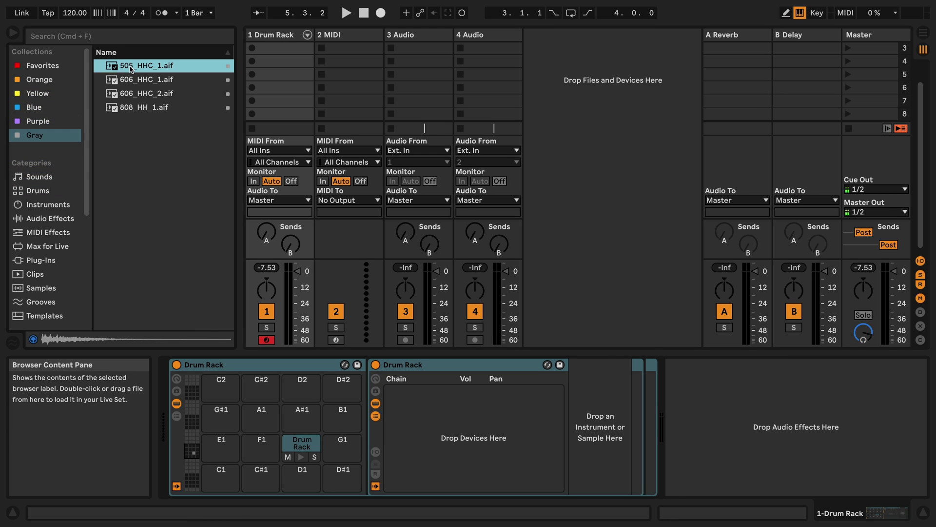
left_click(138, 73)
left_click(136, 106, "shift")
left_click_drag(138, 66, 420, 409)
- Assign all four hi-hat chains to choke group 1
left_click(375, 452)
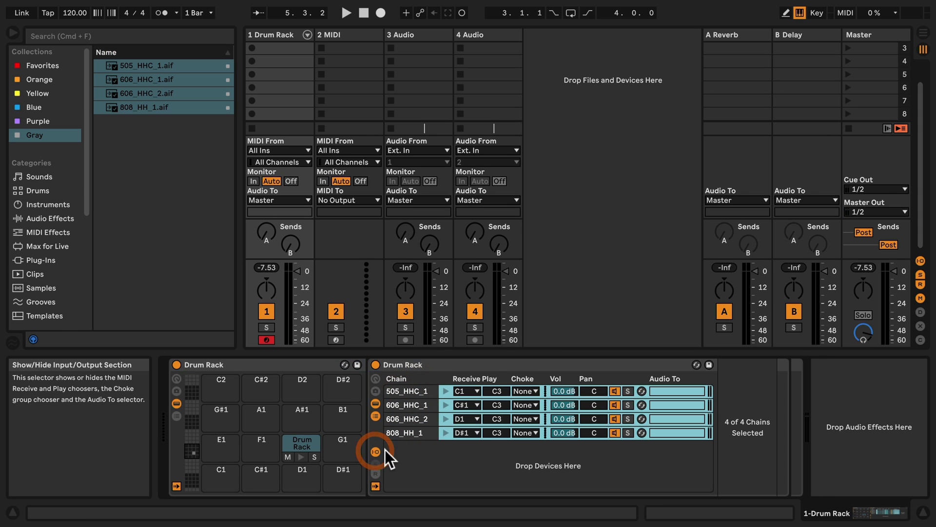
left_click(534, 390)
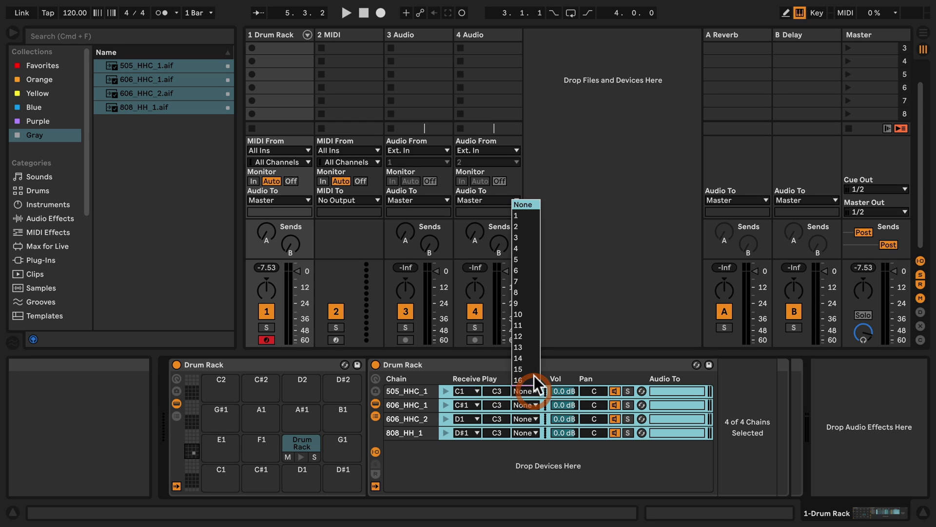
left_click(537, 215)
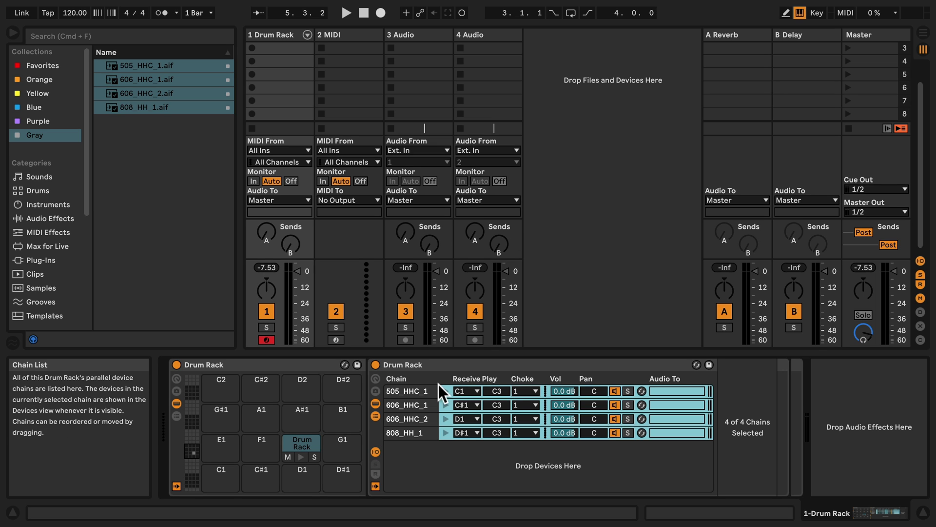
- Insert a Random effect between the two Drum Racks with 4 choices
left_click(39, 231)
left_click_drag(117, 247, 375, 395)
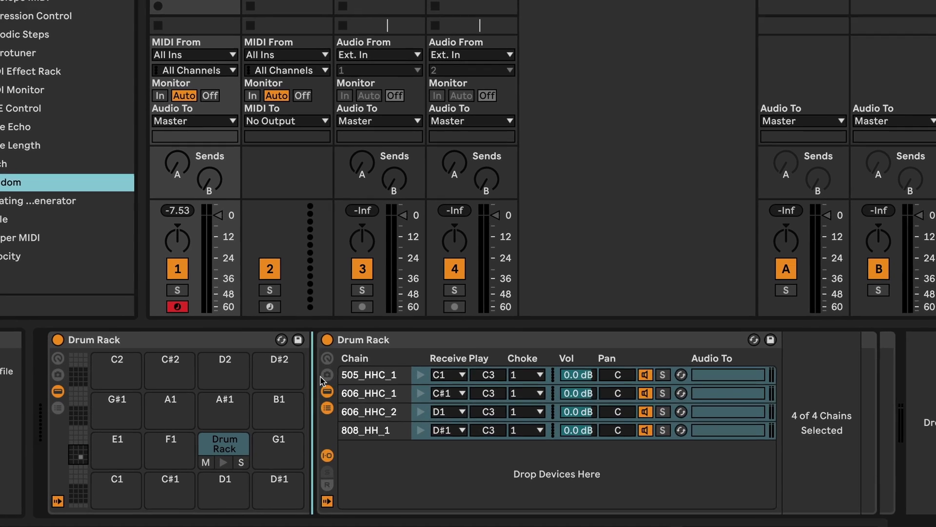
left_click_drag(321, 379, 308, 371)
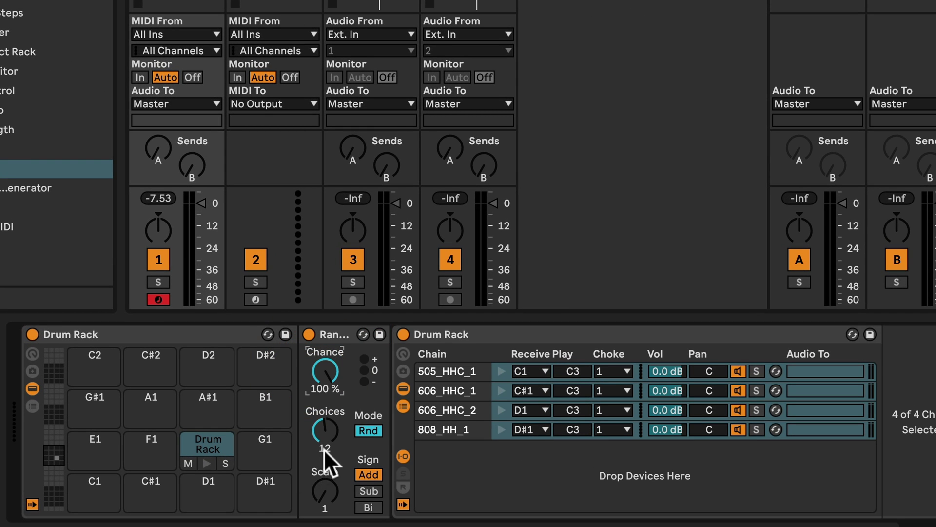
left_click(324, 451)
type("4")
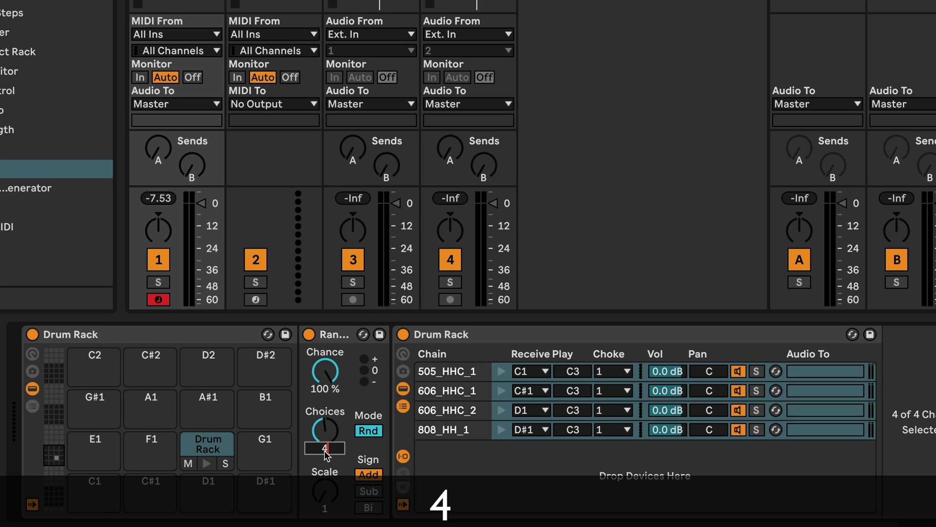
key("Return")
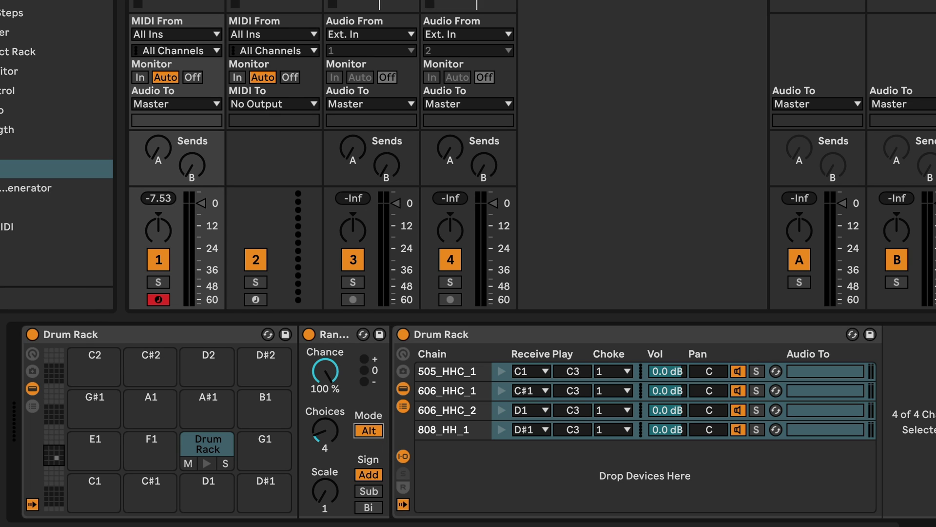
- Add a Pitch effect before Random, transposing -24 st
left_click_drag(49, 149, 307, 354)
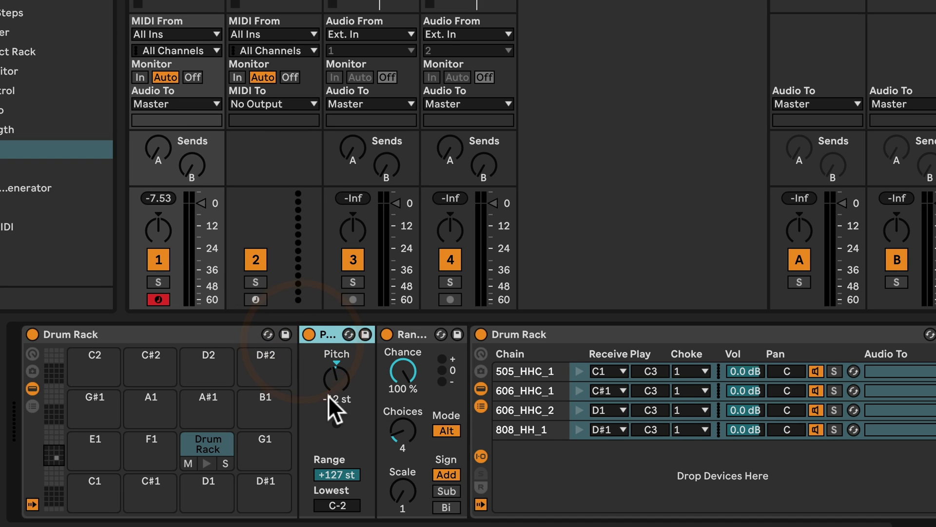
left_click(330, 396)
type("-24")
key("Return")
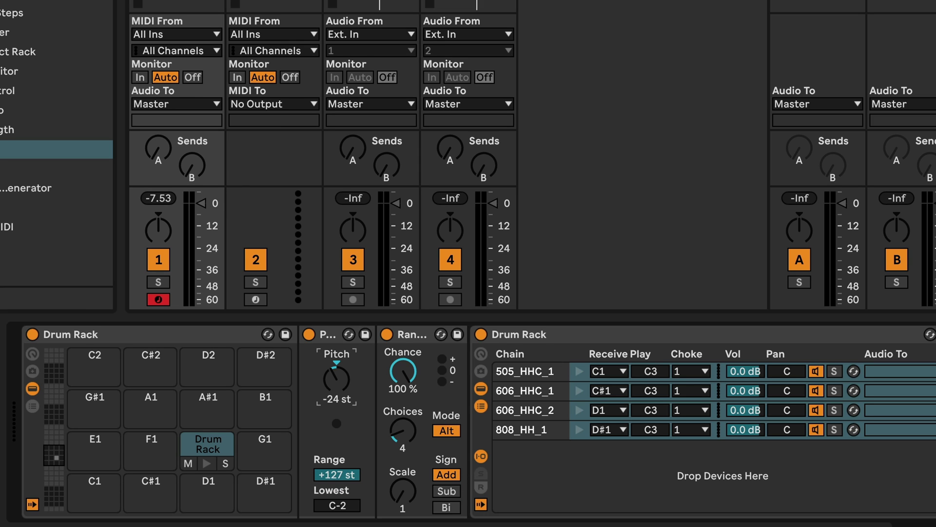
- Draw repeating F#1 notes across the one-bar clip and play it back
key("shift+Tab")
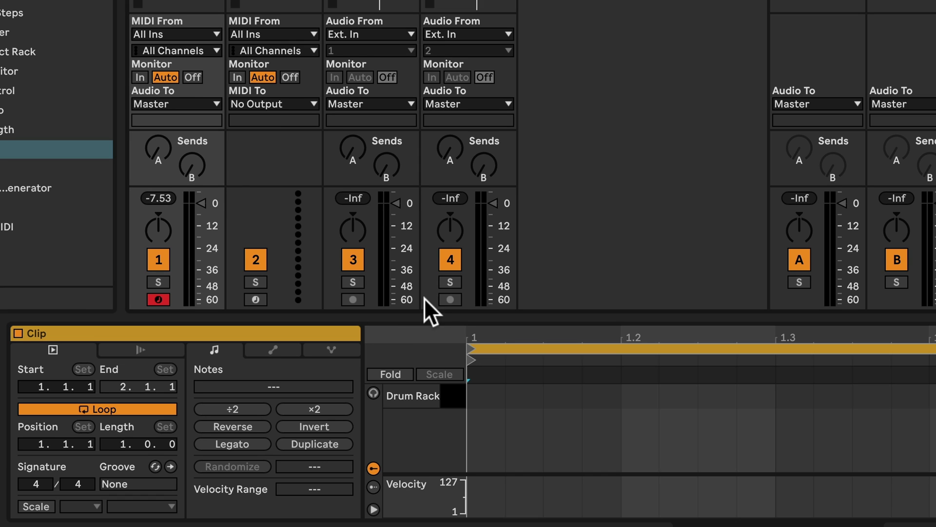
key("b")
left_click_drag(485, 395, 932, 396)
key("space")
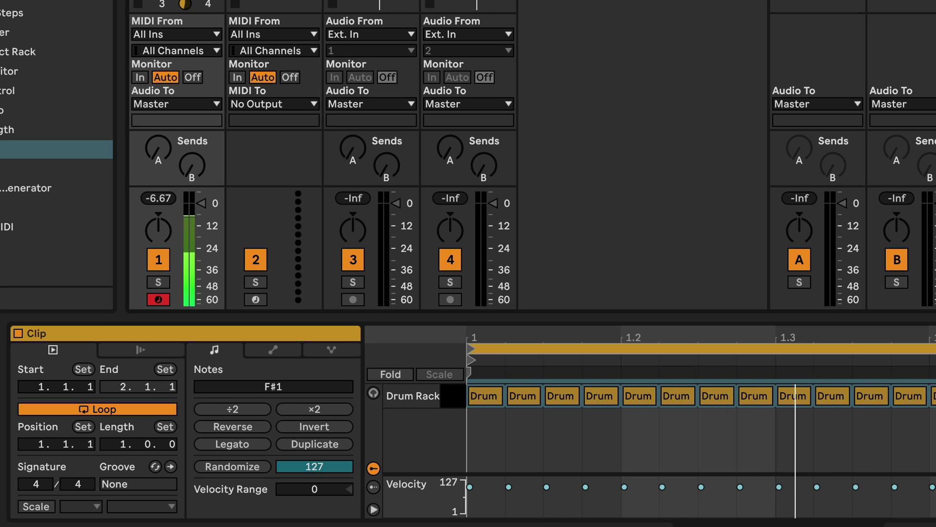
key("shift+Tab")
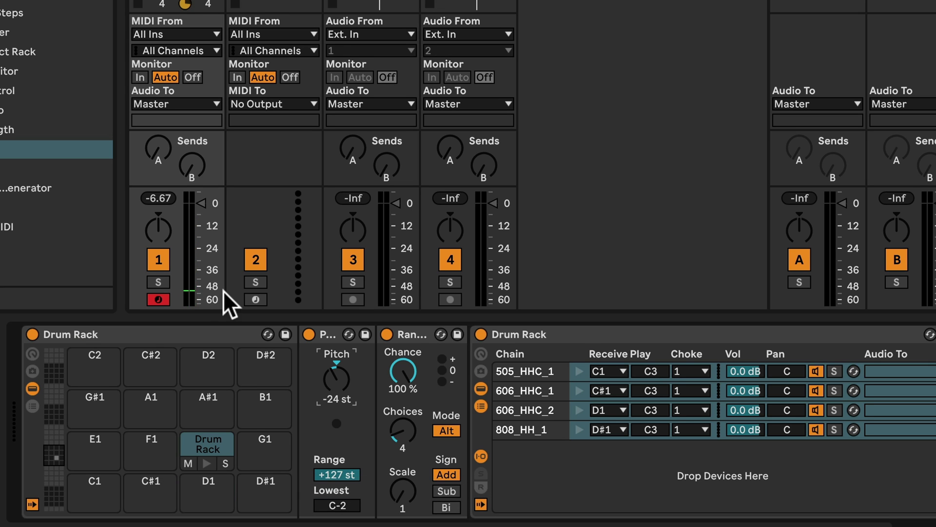
- Switch Random to Rnd mode, lower Pitch to -25 st, and stop playback
left_click(446, 430)
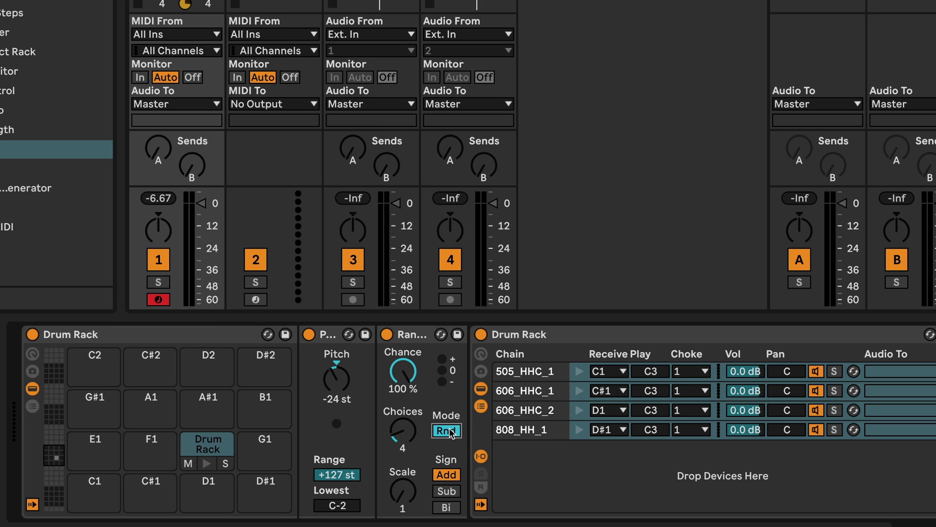
left_click(336, 382)
left_click_drag(336, 382, 335, 384)
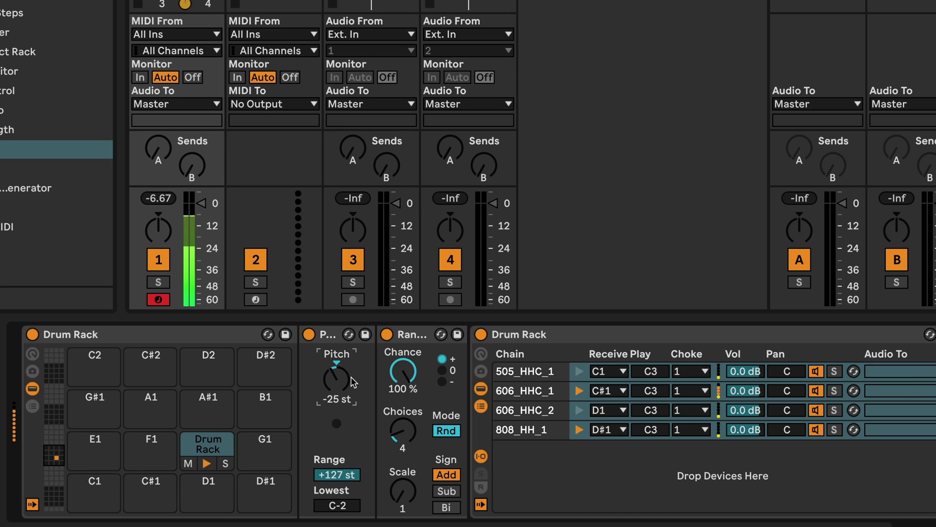
key("space")
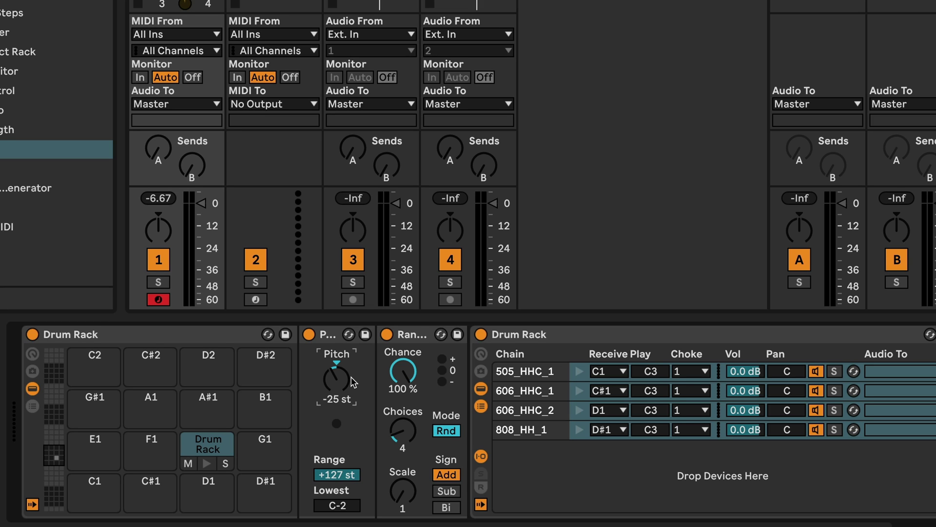
mouse_move(230, 454)
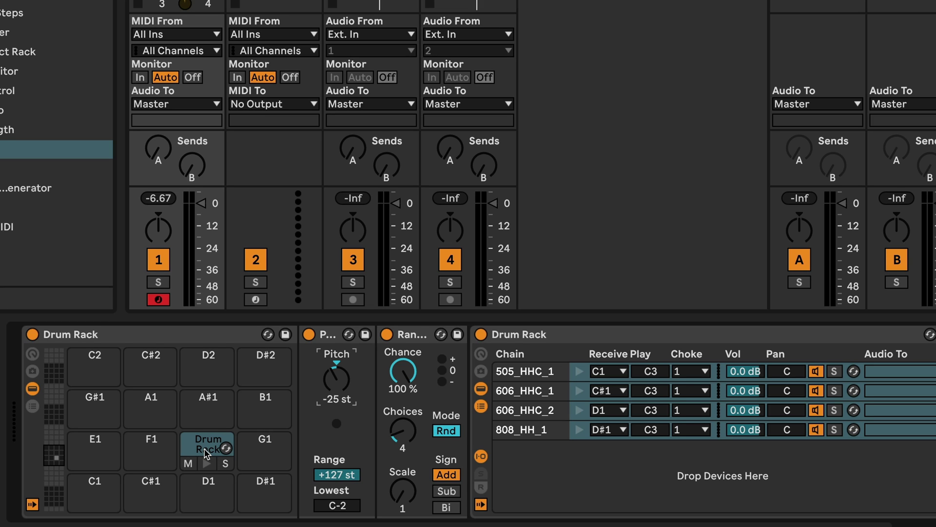